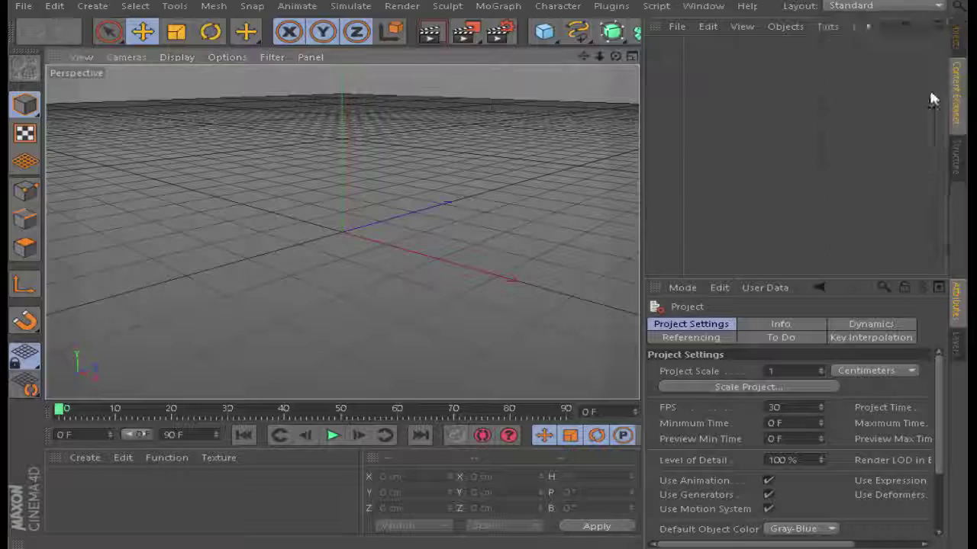
Load the C.B.Template character rig and apply the blue-and-black skin, copying it into the project
left_click(956, 46)
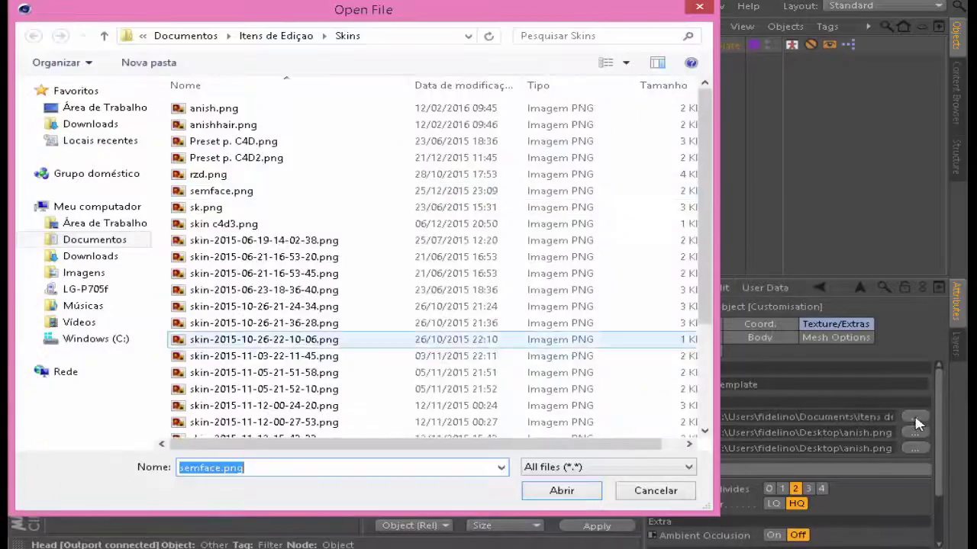
double_click(244, 338)
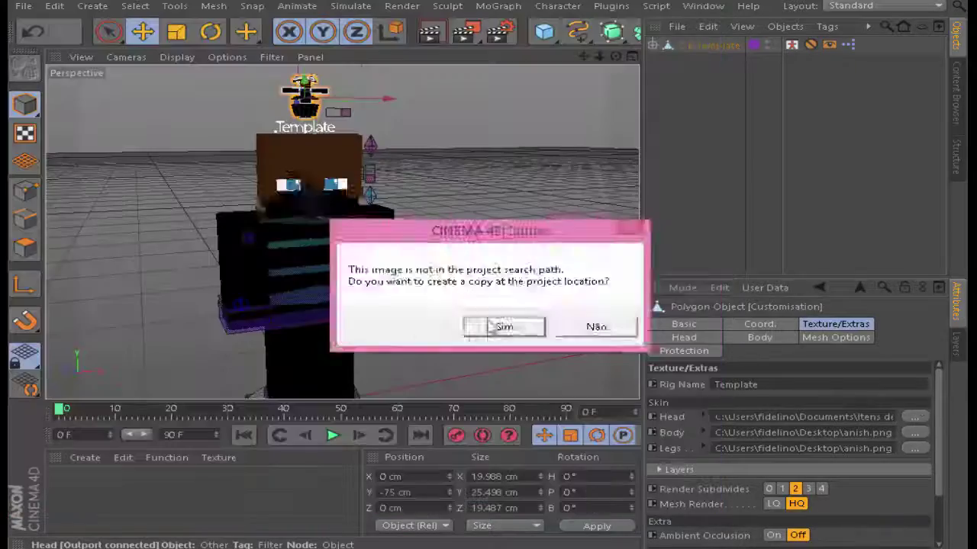
left_click(492, 327)
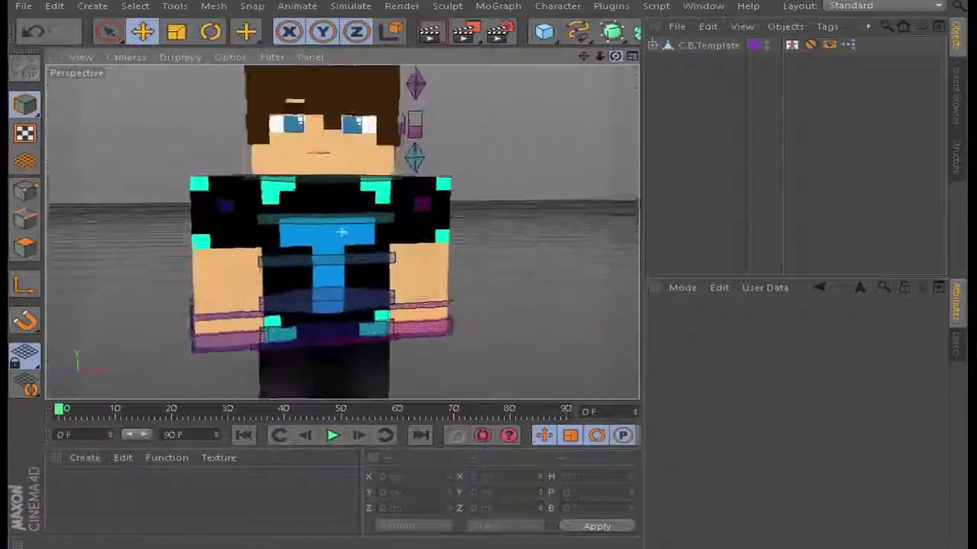
Select the right-leg controller of the character rig
left_click(327, 359)
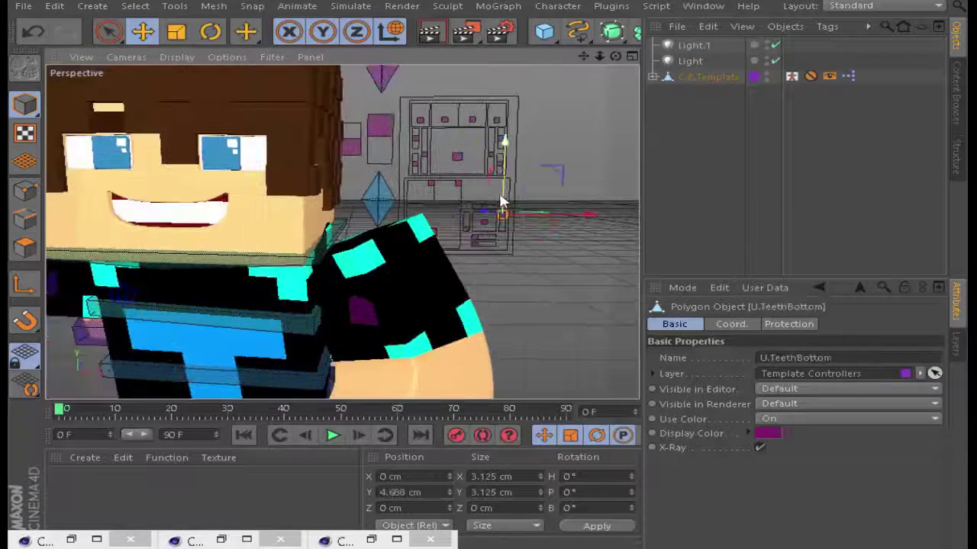
Drag the mouth controller to reshape the mouth and add a Cube object
left_click_drag(441, 211, 495, 215)
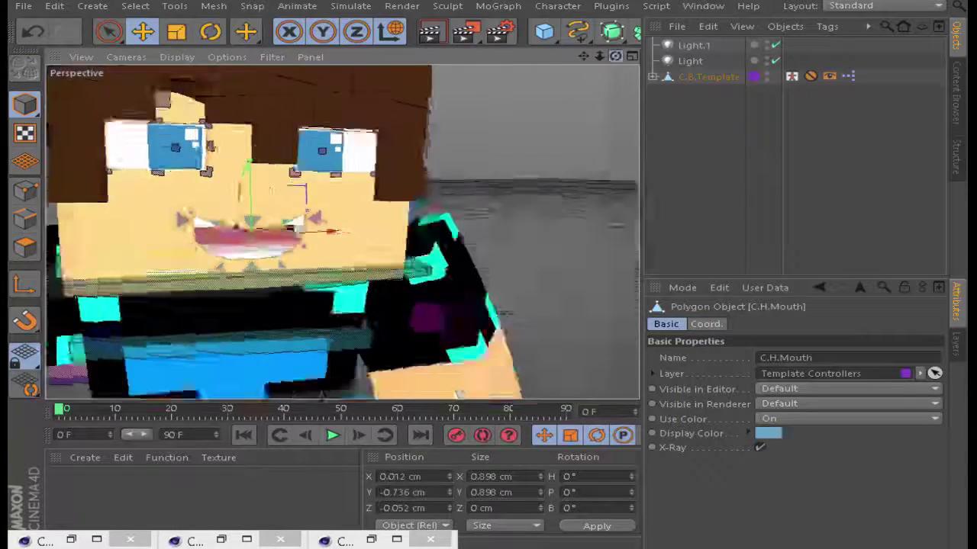
left_click(544, 31)
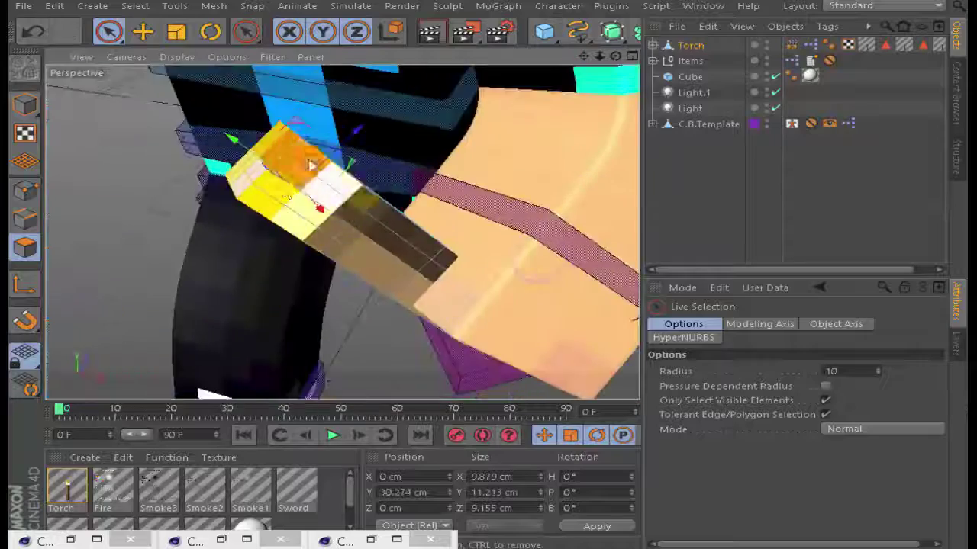
Orbit the view around the torch in the character's hand
mouse_move(311, 164)
left_mouse_down()
mouse_move(429, 193)
mouse_move(473, 398)
left_mouse_up()
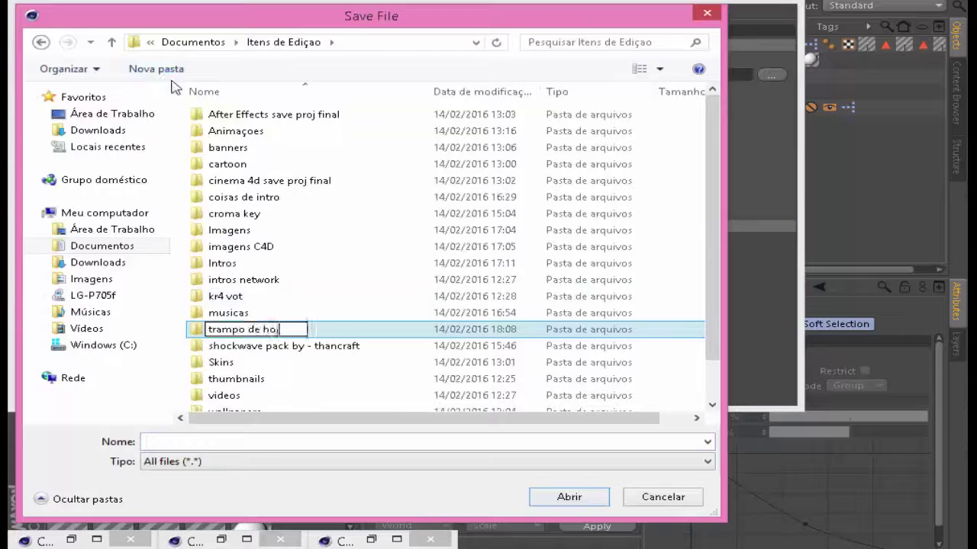
Name the new render output folder 'trampo de hoje' and close Render Settings
type("je")
key("Return")
key("Return")
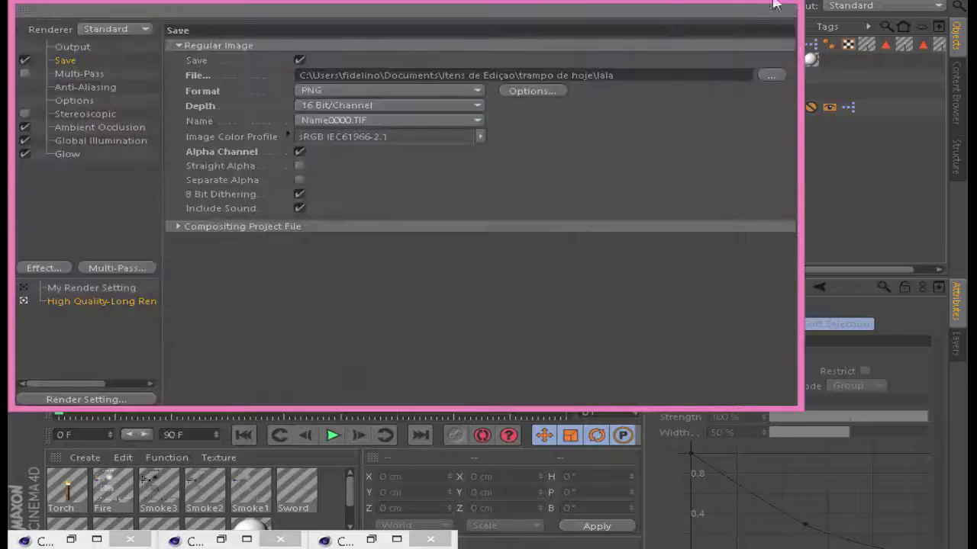
left_click(774, 4)
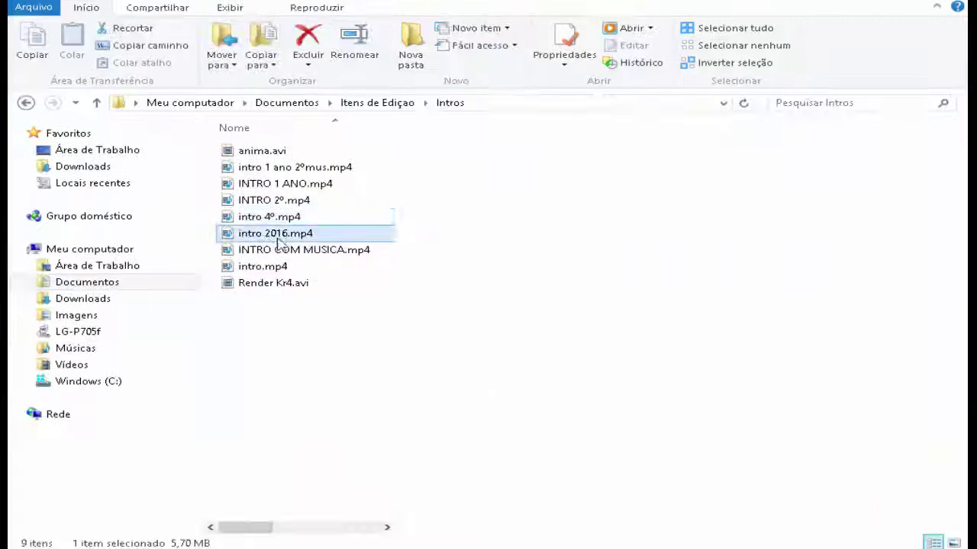
Preview the intro 2016.mp4 video in the Intros folder
left_click(278, 238)
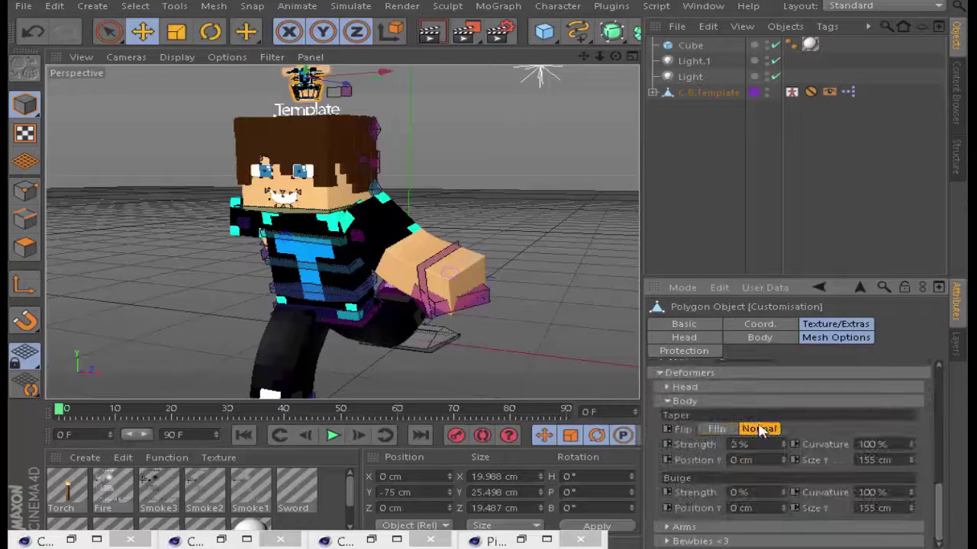
Reset the Body Taper Strength and Curvature to 0 %
left_click_drag(784, 444, 781, 489)
left_click_drag(910, 444, 910, 481)
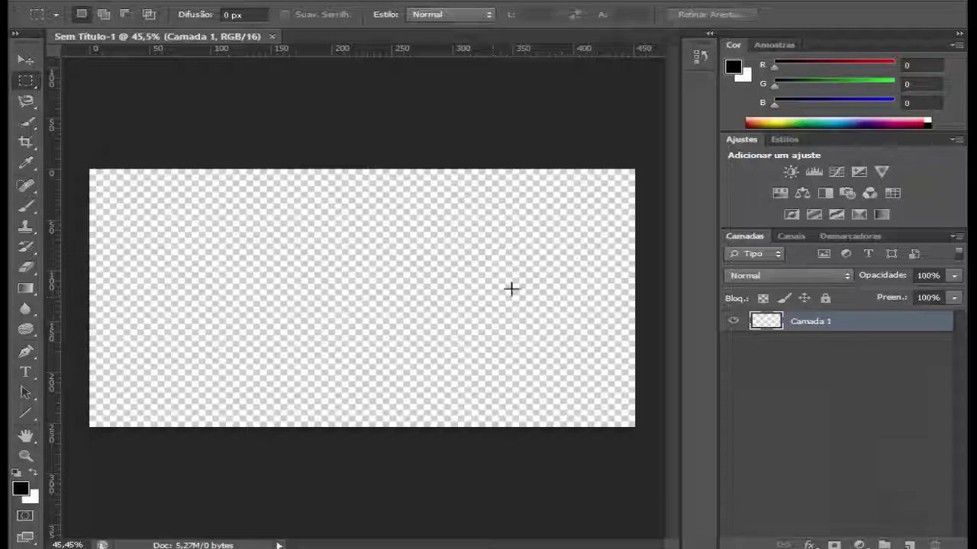
Open the lala2.png character render and the r.png landscape from the imagens C4D folder
left_click(76, 3)
left_click(175, 29)
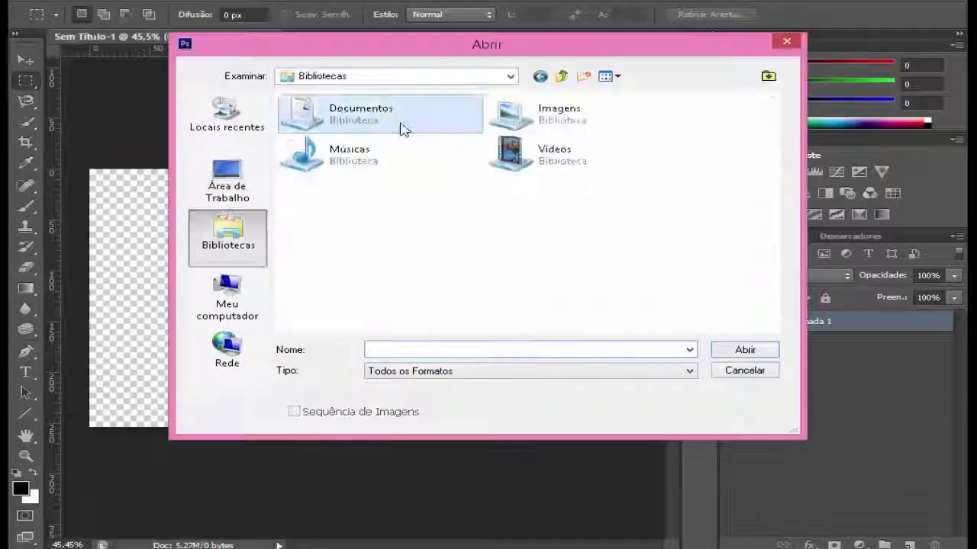
double_click(403, 126)
double_click(740, 183)
key("ctrl+o")
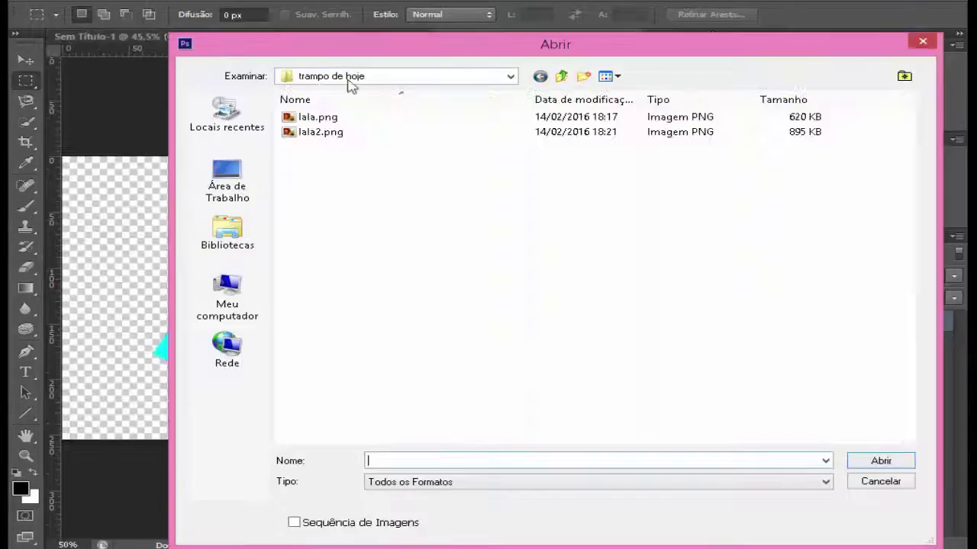
left_click(539, 75)
left_click(609, 75)
left_click(634, 109)
left_click(510, 75)
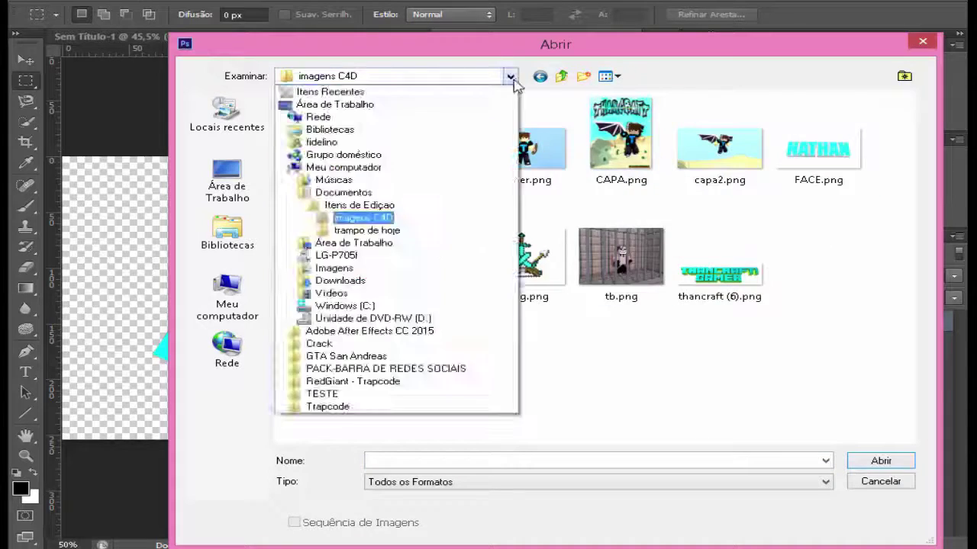
left_click(335, 266)
double_click(621, 374)
Place the r.png landscape into Sem Título-1 and flip it horizontally
left_click_drag(494, 227, 276, 261)
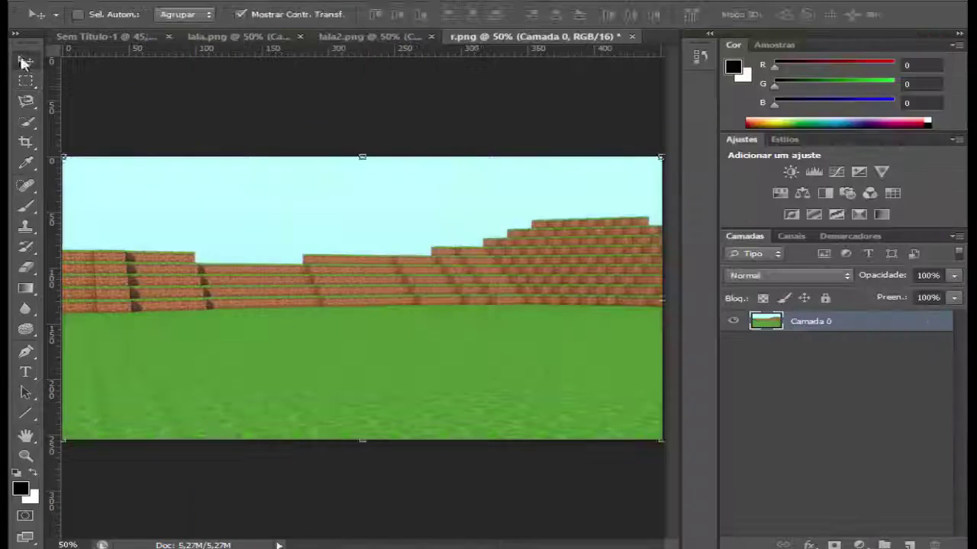
left_click_drag(153, 191, 309, 273)
left_click_drag(29, 467, 285, 377)
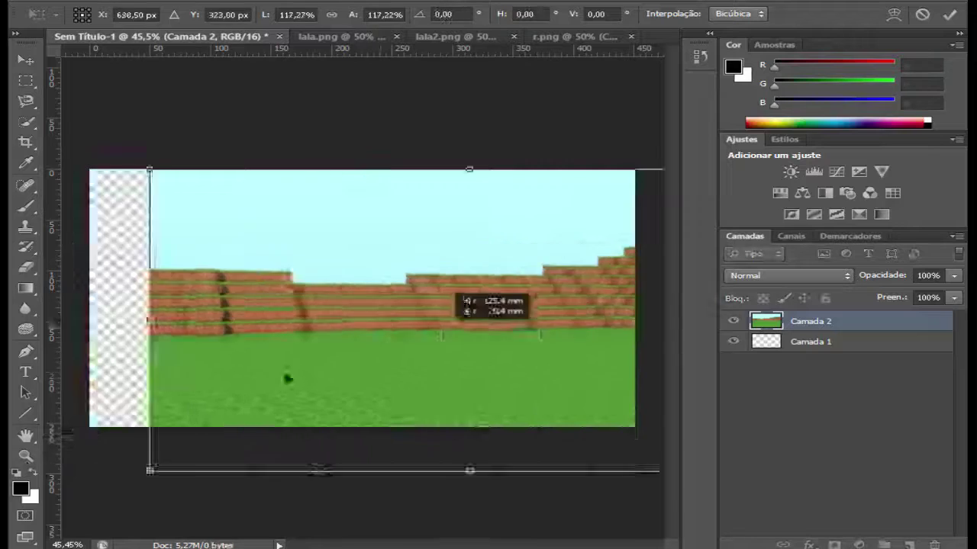
right_click(421, 284)
left_click(473, 258)
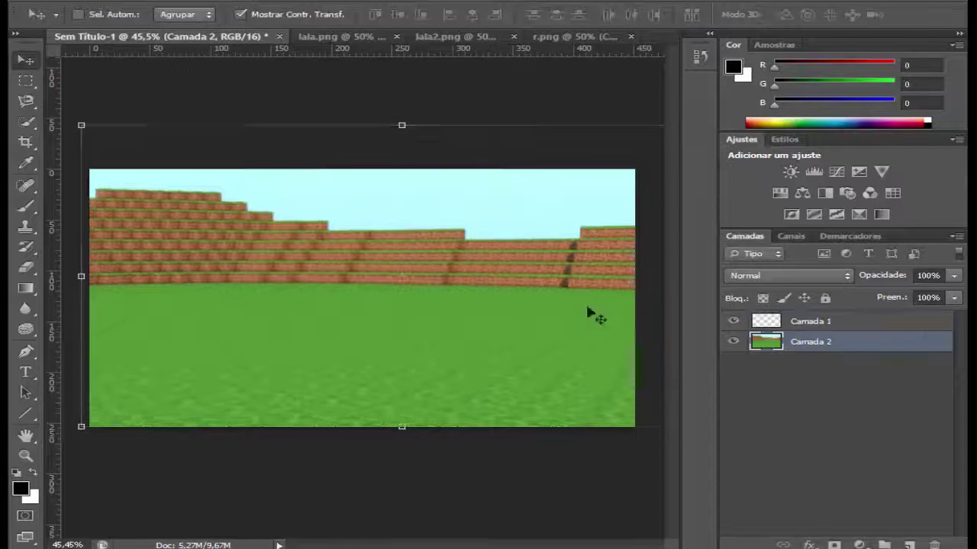
Bring in the character render, enlarge it to about 162% and move it left
left_click(342, 36)
left_click_drag(196, 120, 305, 252)
key("ctrl+t")
left_click_drag(431, 148, 377, 523)
mouse_move(229, 328)
left_mouse_down()
mouse_move(268, 289)
mouse_move(276, 305)
left_mouse_up()
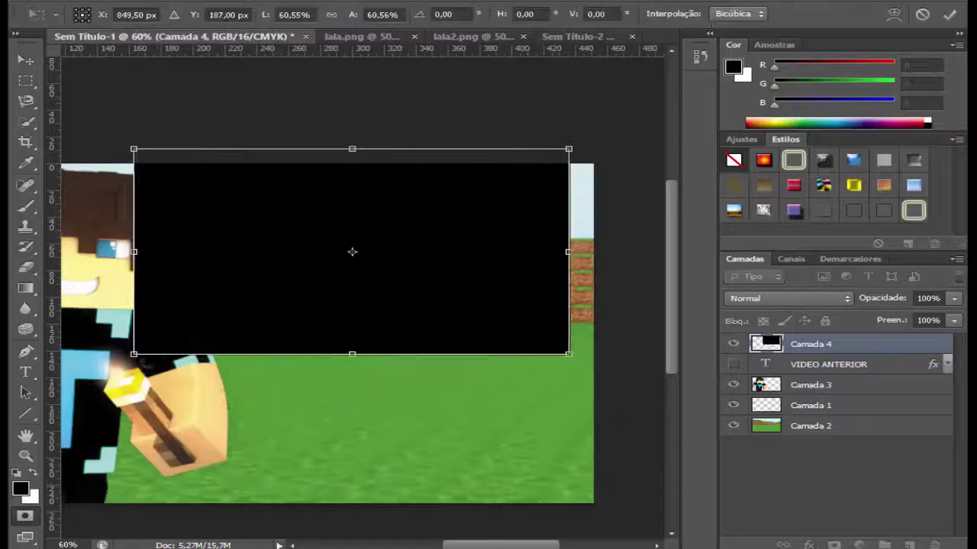
Resize, tilt and warp the black rectangle into a slanted board
left_click_drag(586, 379, 580, 389)
right_click(489, 308)
left_click(519, 149)
left_click_drag(214, 342, 220, 349)
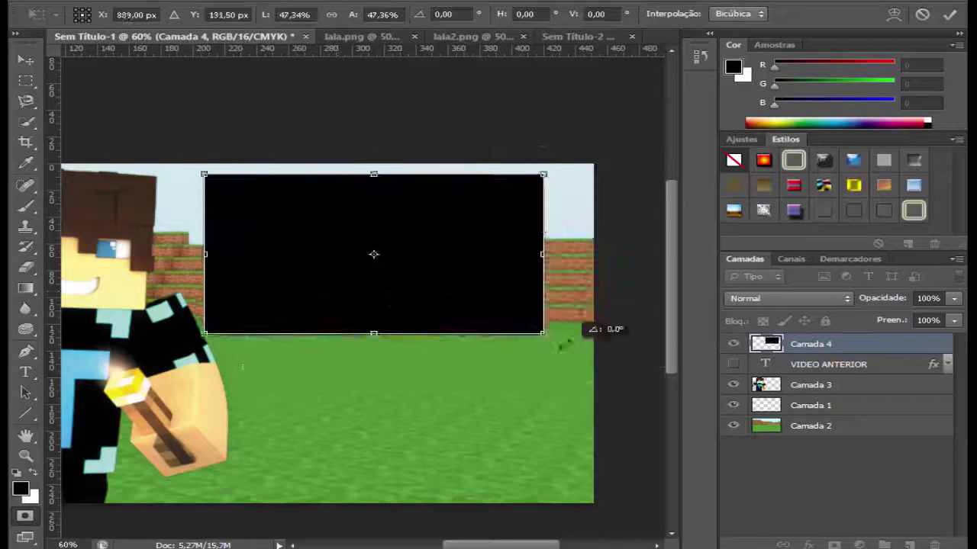
left_click_drag(211, 337, 245, 348)
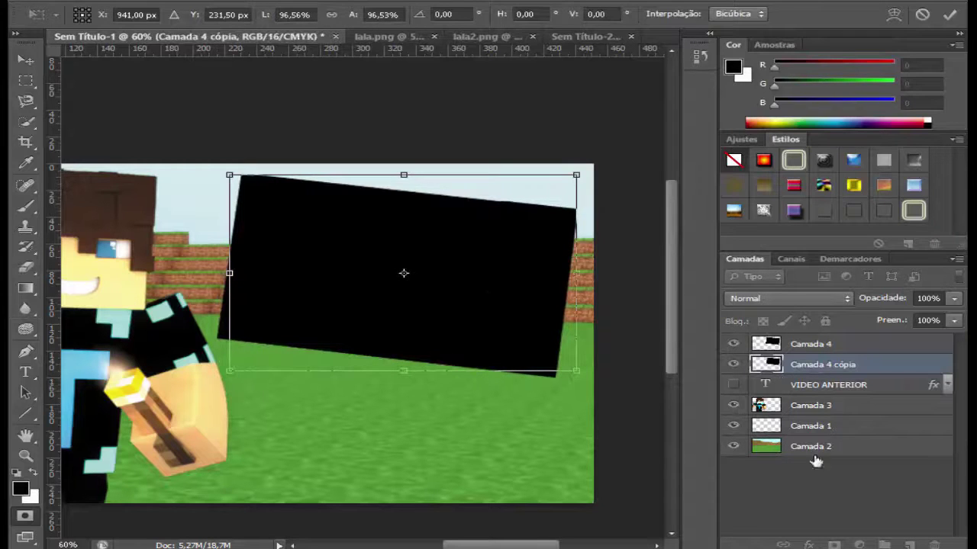
key("Return")
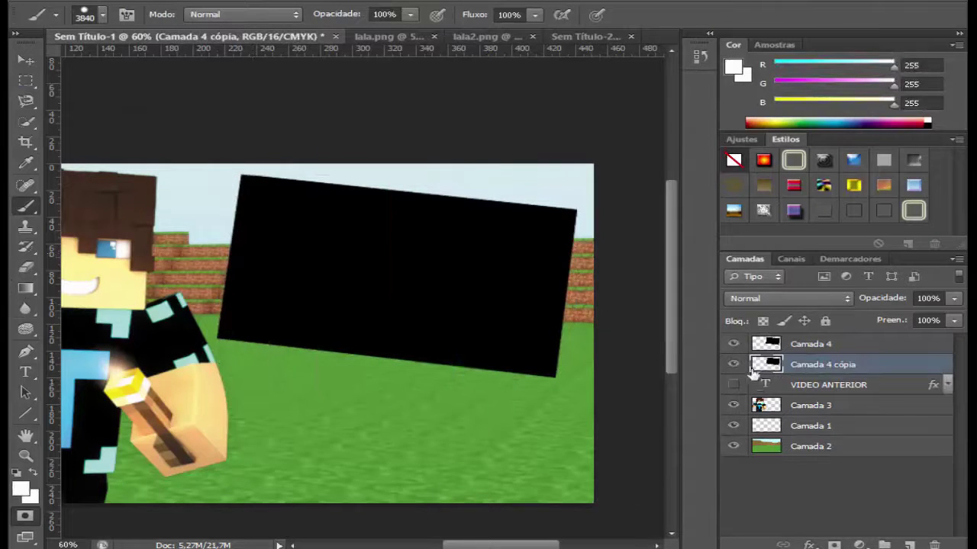
Fill a copy of the board white and apply a colorized Hue/Saturation Sépia preset
key("ctrl+u")
key("Return")
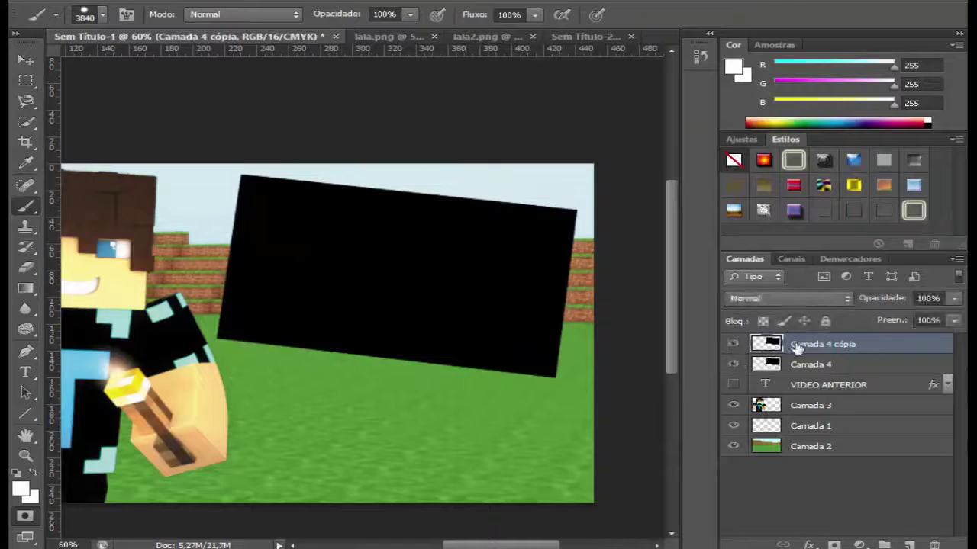
key("ctrl+i")
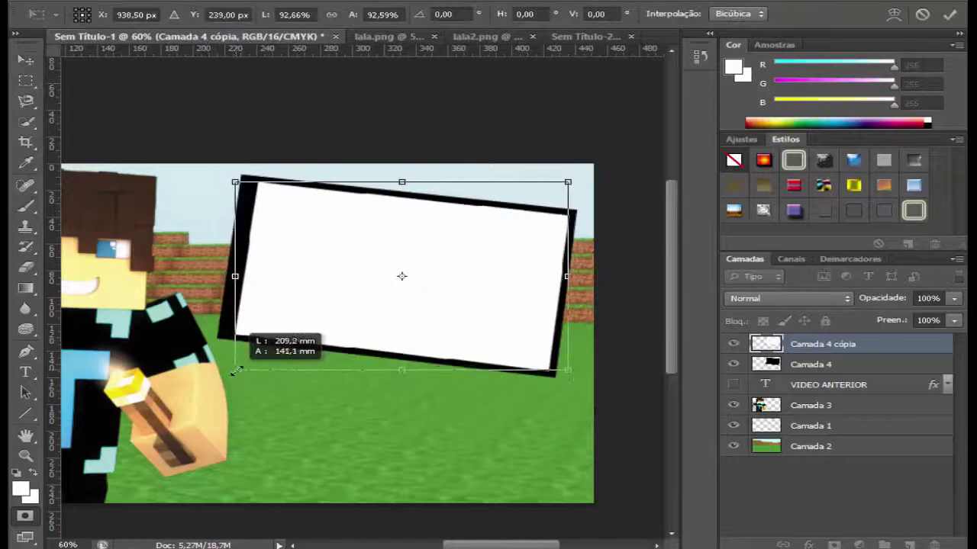
key("ctrl+u")
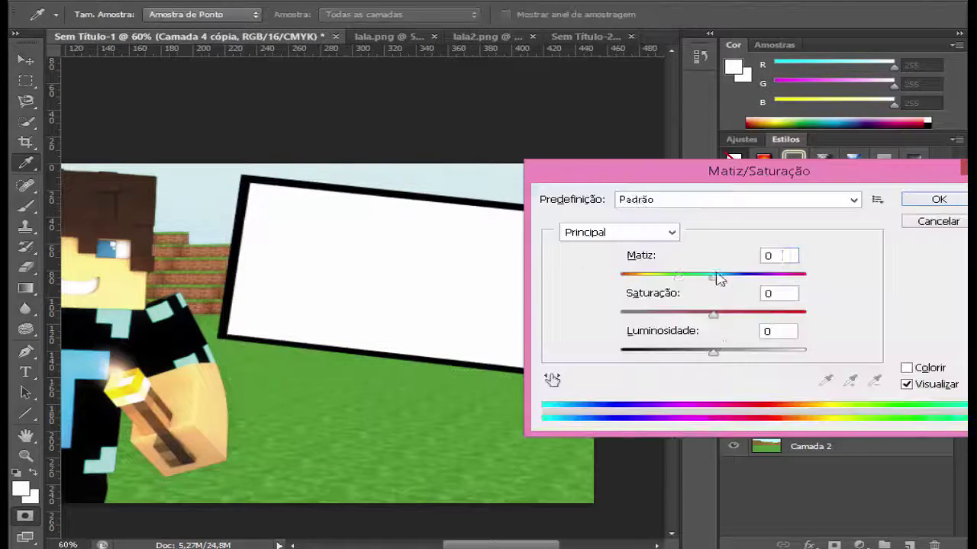
left_click(906, 368)
left_click(702, 200)
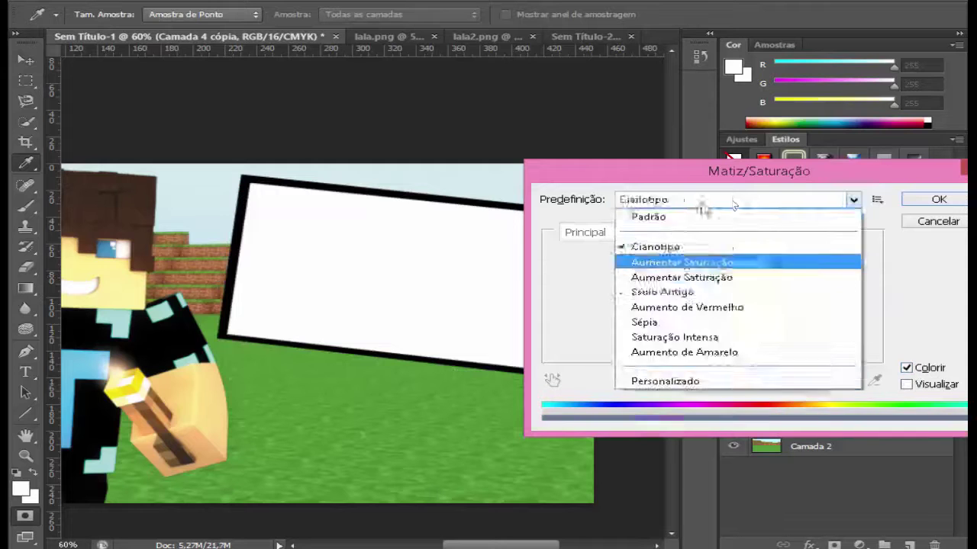
left_click(644, 321)
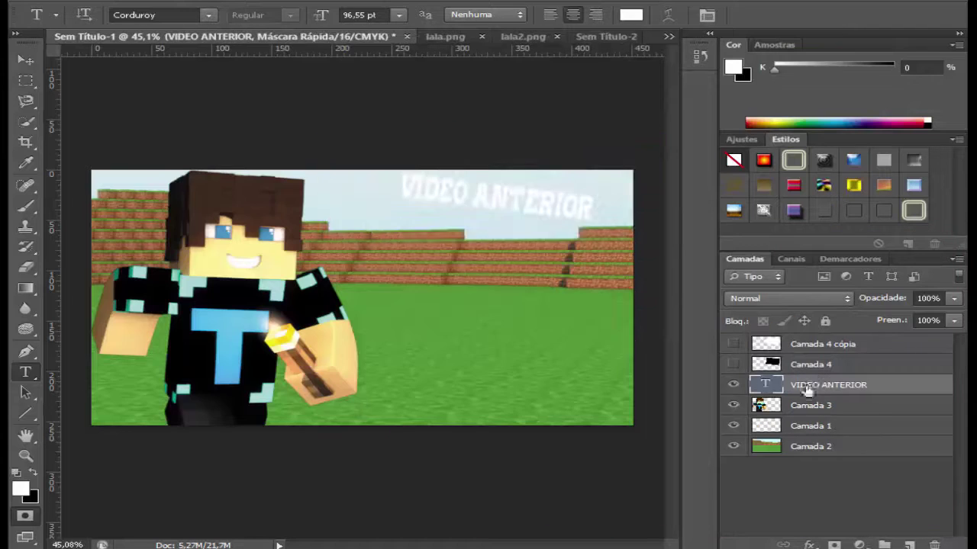
Add the 'VIDEO ANTERIOR' text over the sky
key("t")
left_click(401, 189)
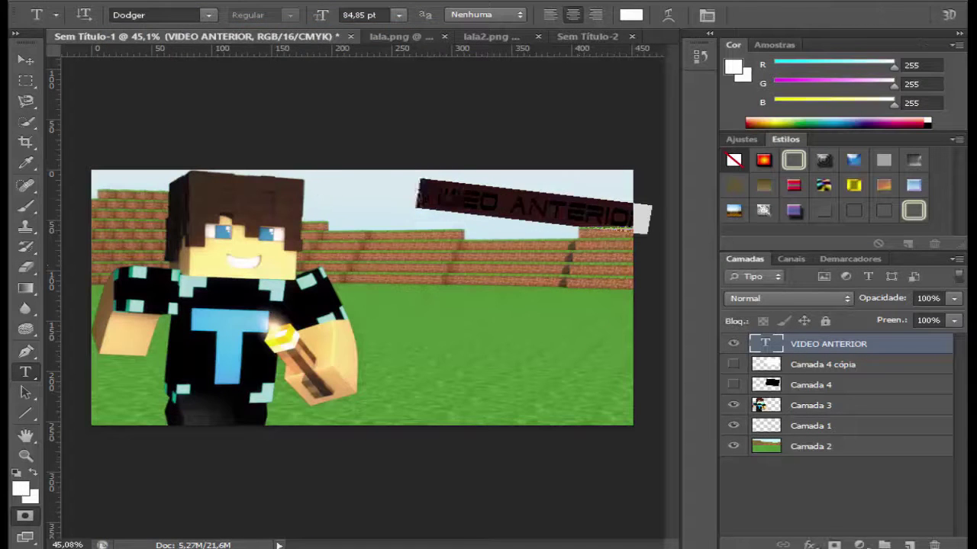
double_click(778, 345)
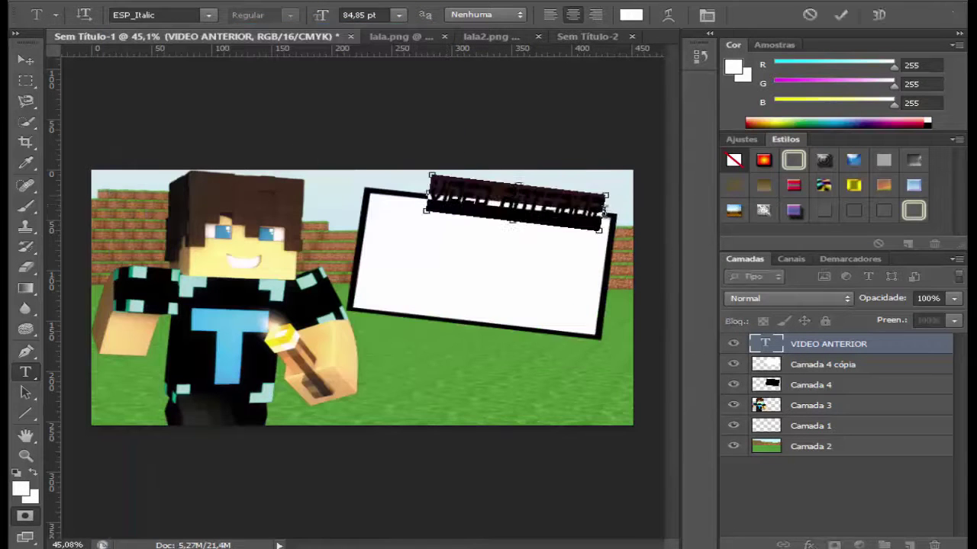
Give the VIDEO ANTERIOR text drop shadow, inner shadow and bevel and emboss styles
double_click(810, 348)
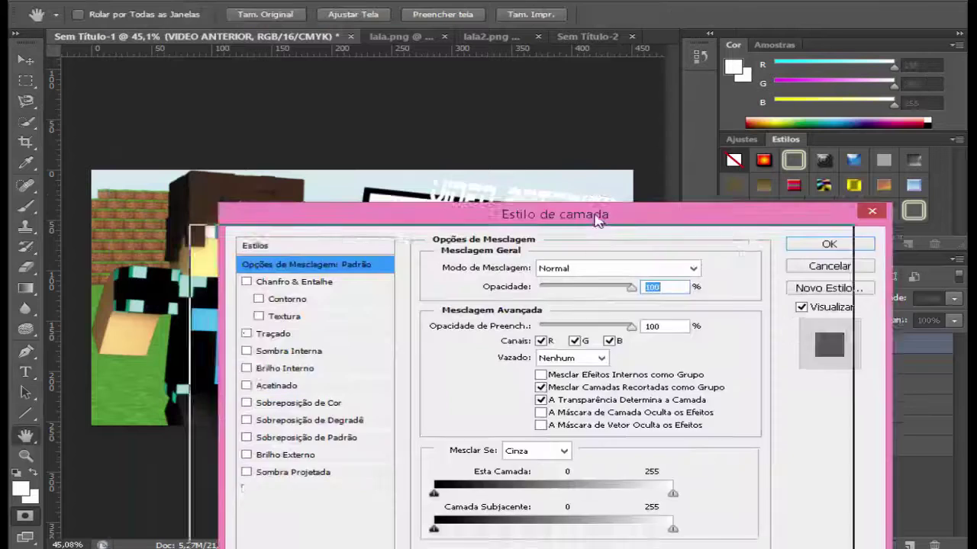
left_click(191, 495)
left_click(650, 291)
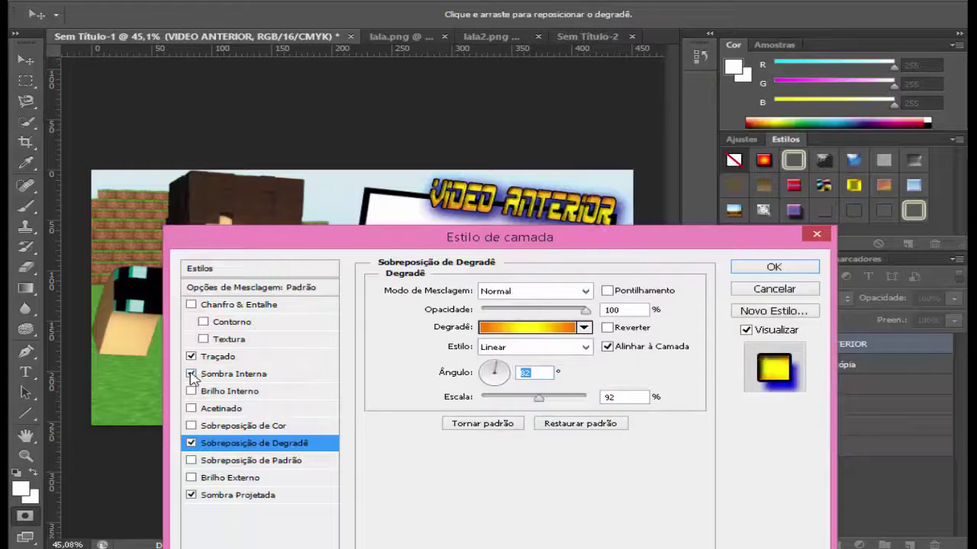
left_click(190, 374)
left_click(191, 304)
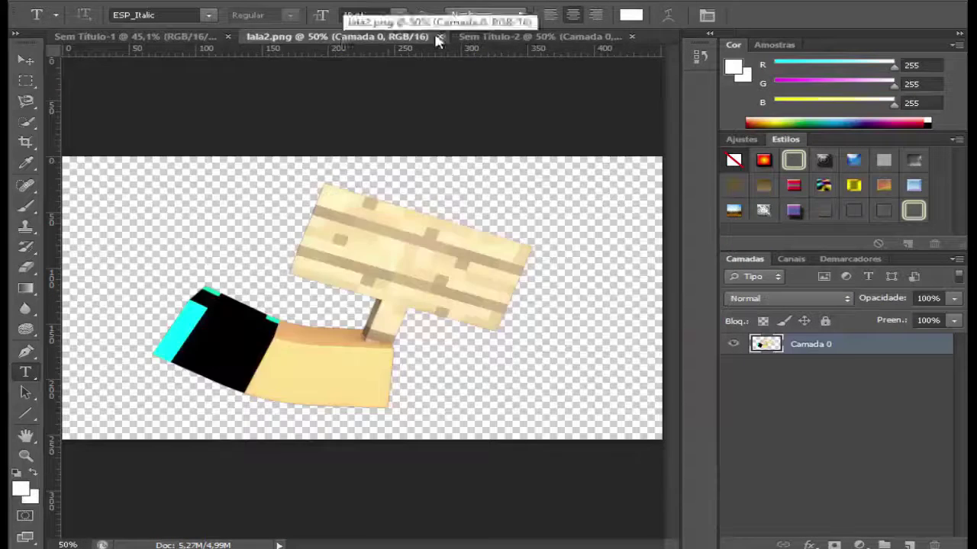
left_click(436, 36)
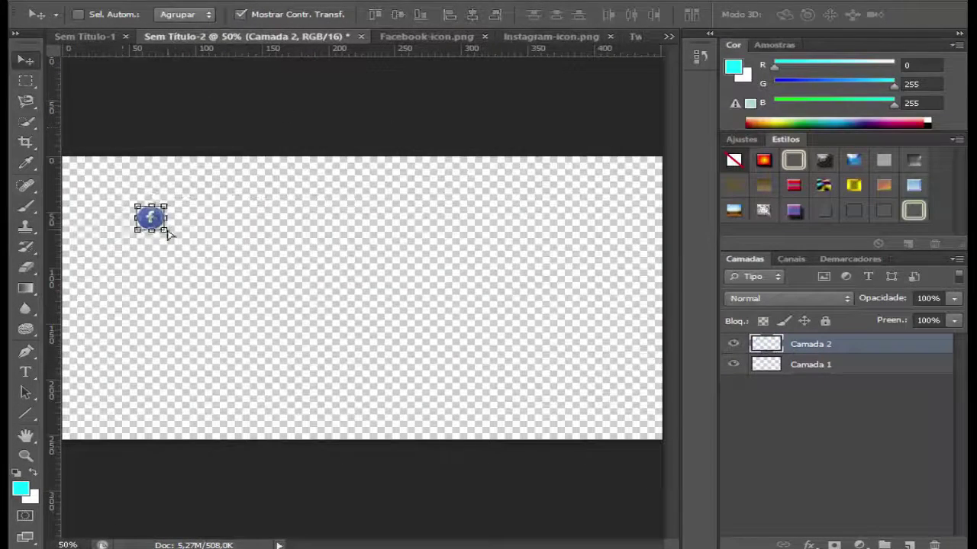
Bring the Instagram and Twitter icons into the banner and stack them below the Facebook icon
left_click(390, 38)
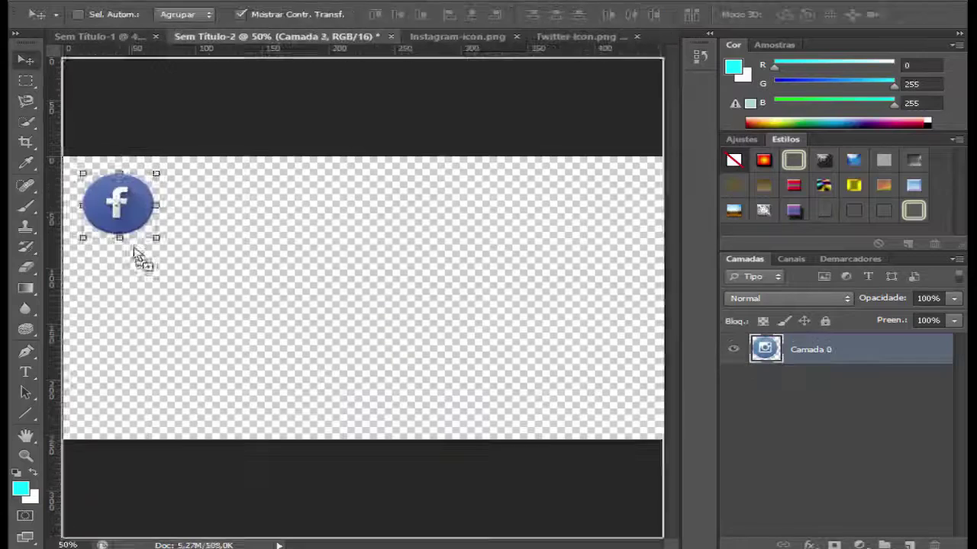
left_click_drag(359, 296, 135, 258)
left_click_drag(130, 214, 134, 294)
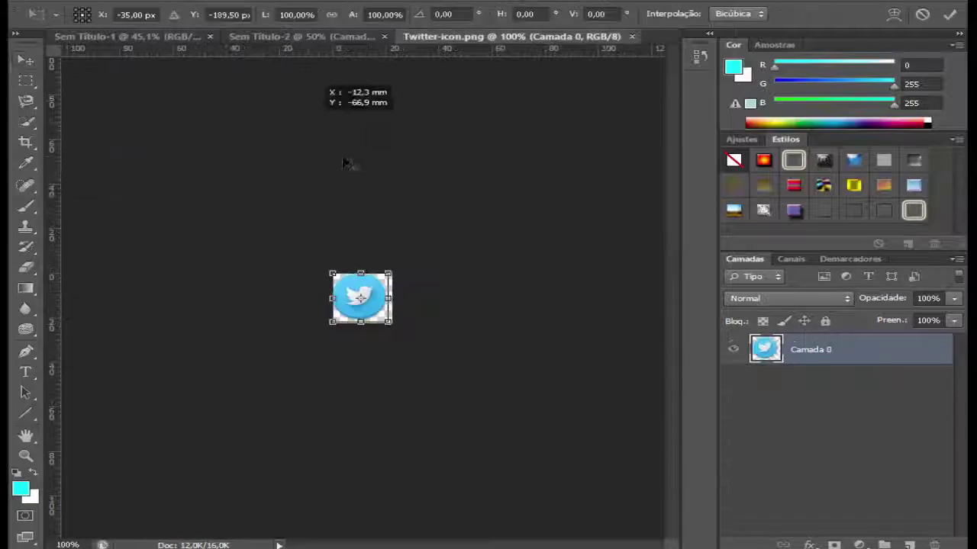
left_click(535, 216)
mouse_move(201, 148)
left_mouse_down()
mouse_move(126, 300)
mouse_move(122, 379)
left_mouse_up()
key("ctrl+t")
Rename the Facebook icon layer to FACEBOOK, rename the Instagram layer, and select the rectangular marquee
key("Return")
double_click(811, 385)
type("FACEBOOK")
double_click(813, 364)
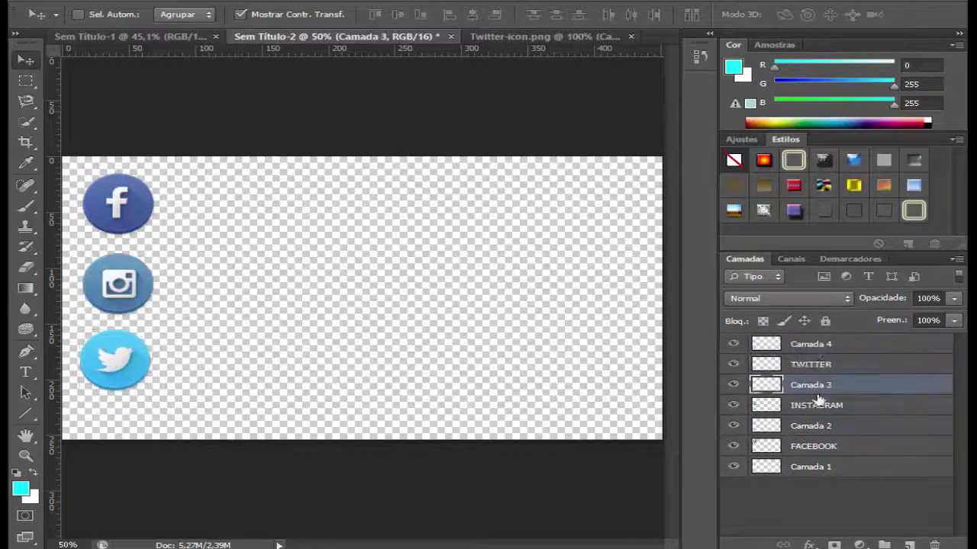
left_click(810, 344)
right_click(25, 81)
left_click(100, 79)
scroll(107, 324, "up", 2)
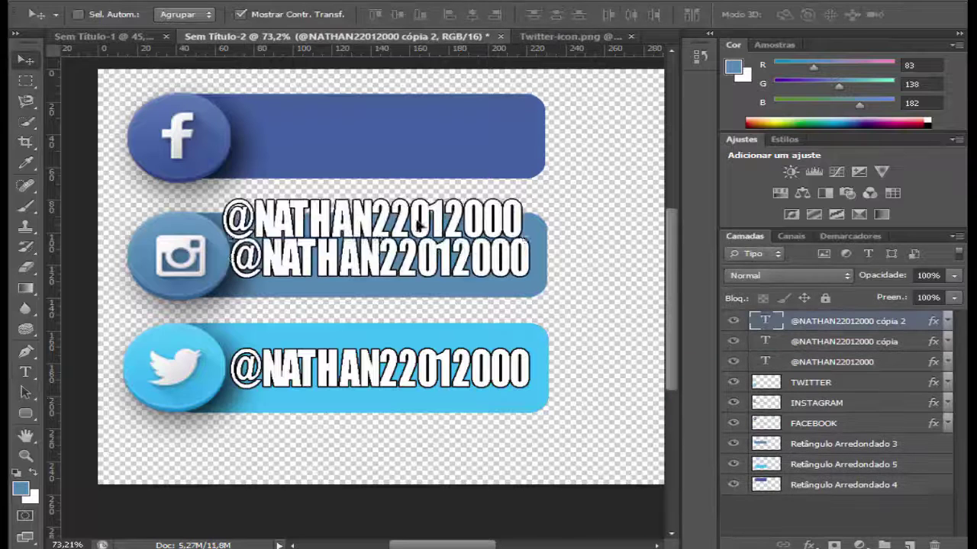
Move the top handle copy onto the Facebook bar, replace it with the page name, and shrink it to fit
left_click_drag(418, 225, 425, 142)
key("t")
left_click(286, 133)
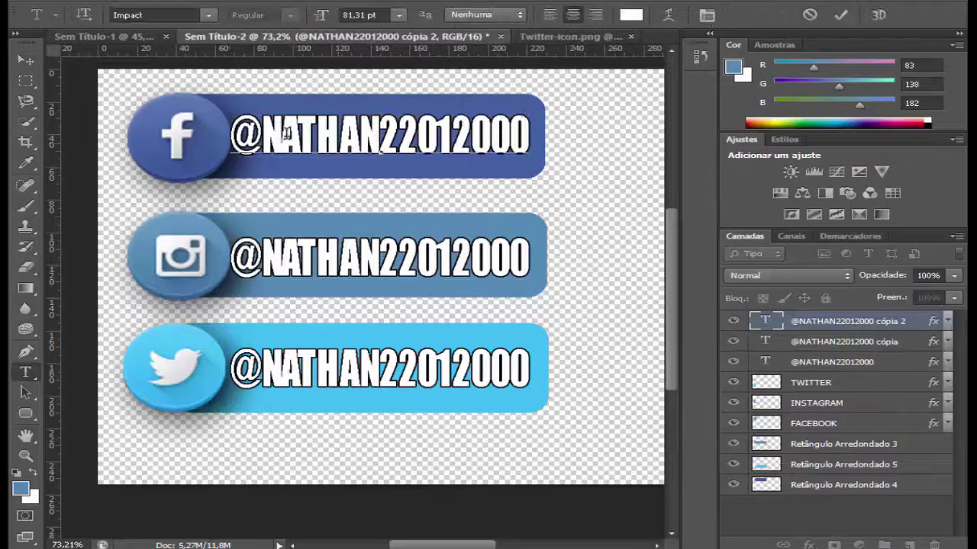
key("ctrl+a")
type("NATHAN.THANCRAFT")
left_click_drag(556, 120, 526, 103)
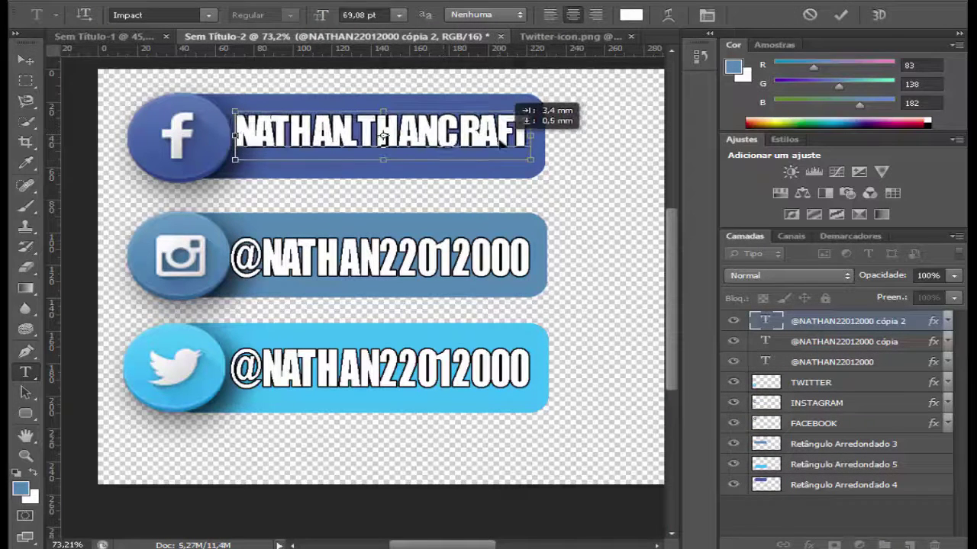
left_click(835, 506)
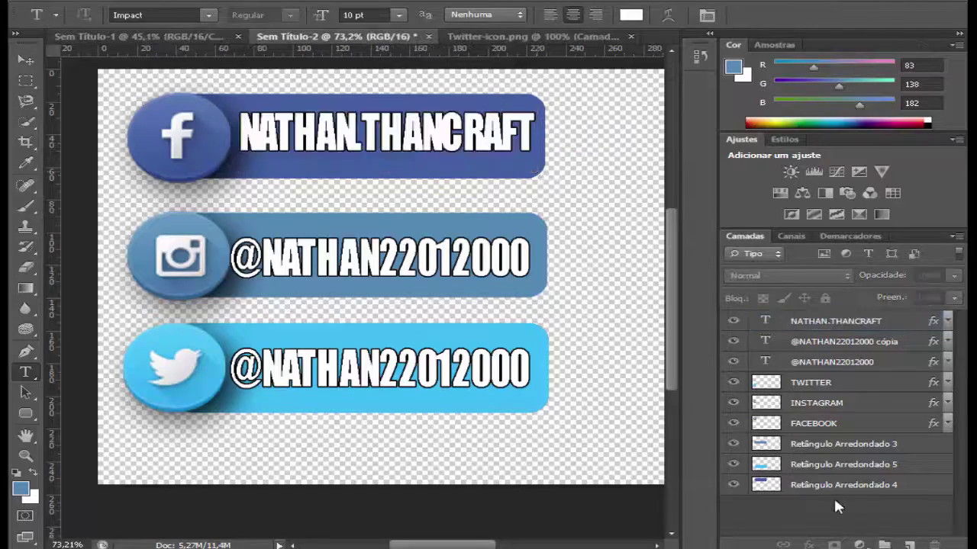
left_click(357, 141)
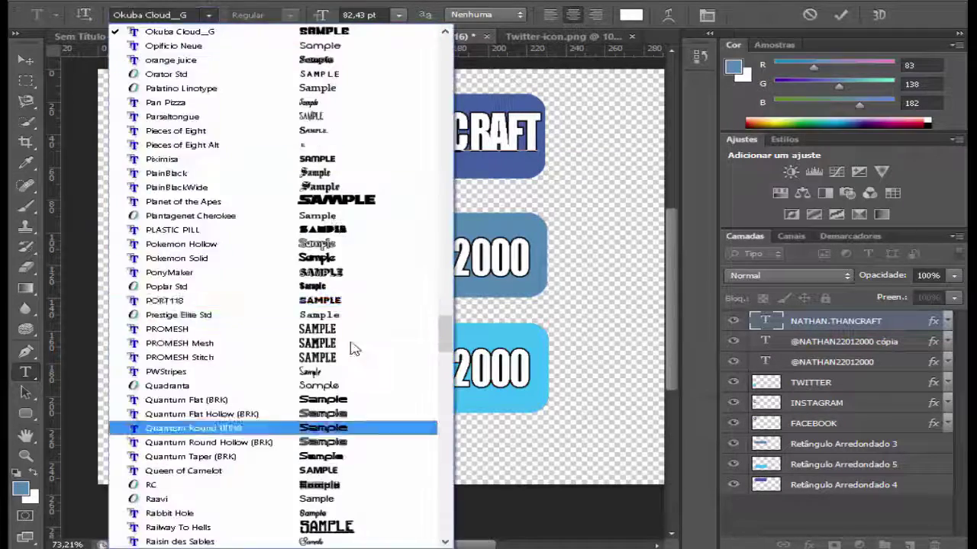
left_click(767, 527)
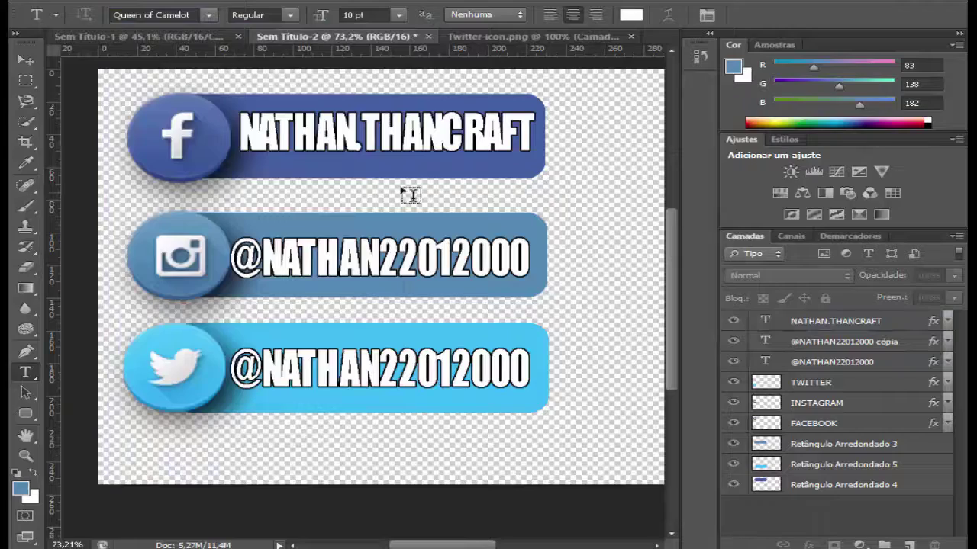
Try to select and merge the text and banner layers, then select the TWITTER layer
key("v")
left_click_drag(120, 76, 545, 416)
right_click(362, 191)
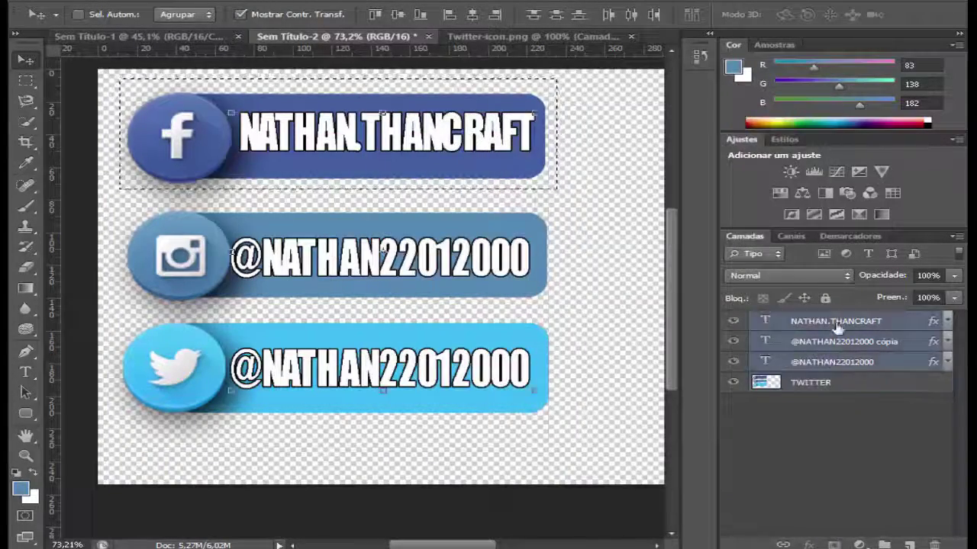
right_click(851, 382)
left_click(403, 191)
left_click(389, 183)
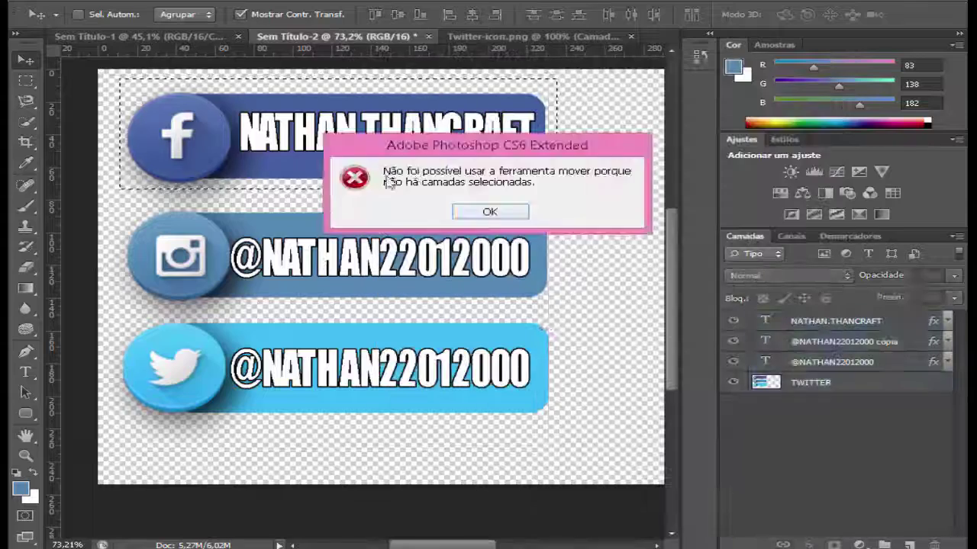
left_click(490, 211)
left_click(810, 382)
Marquee-select the area around the Instagram banner and select the handle text copy layer
left_click(26, 80)
left_click(115, 80)
left_click_drag(122, 206, 454, 313)
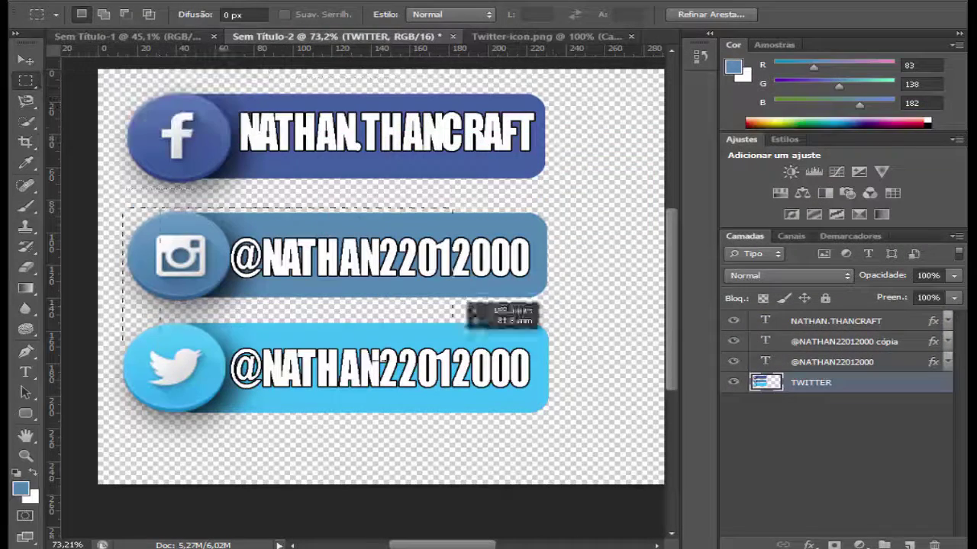
left_click(763, 341, "shift")
key("v")
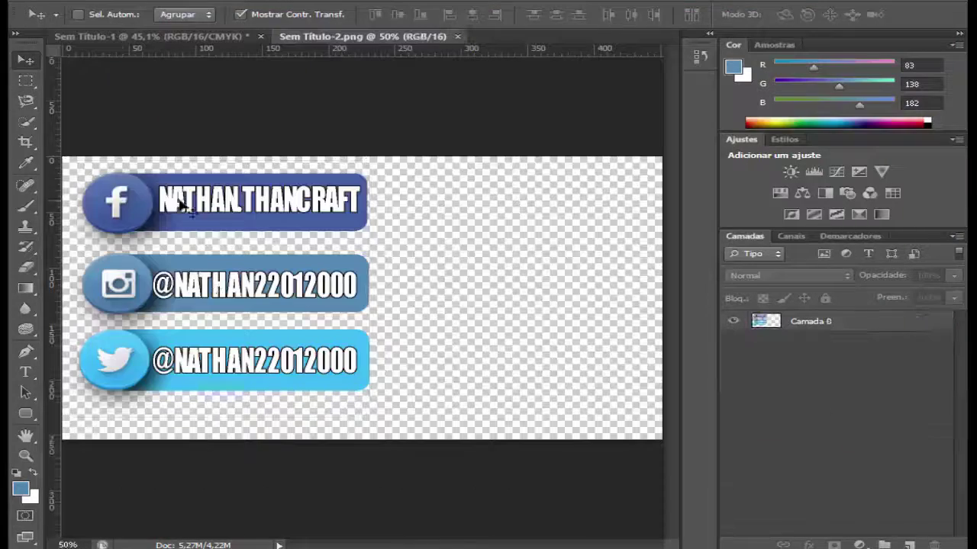
Move the Twitter banner into the end screen and shrink it toward the bottom left
key("m")
left_click_drag(73, 168, 393, 237)
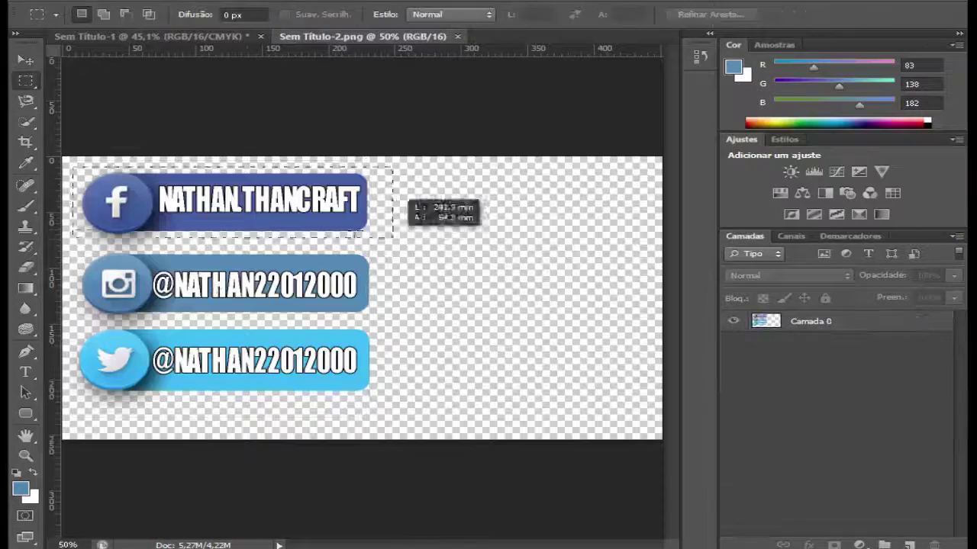
left_click_drag(385, 395, 76, 323)
key("v")
left_click_drag(229, 358, 404, 399)
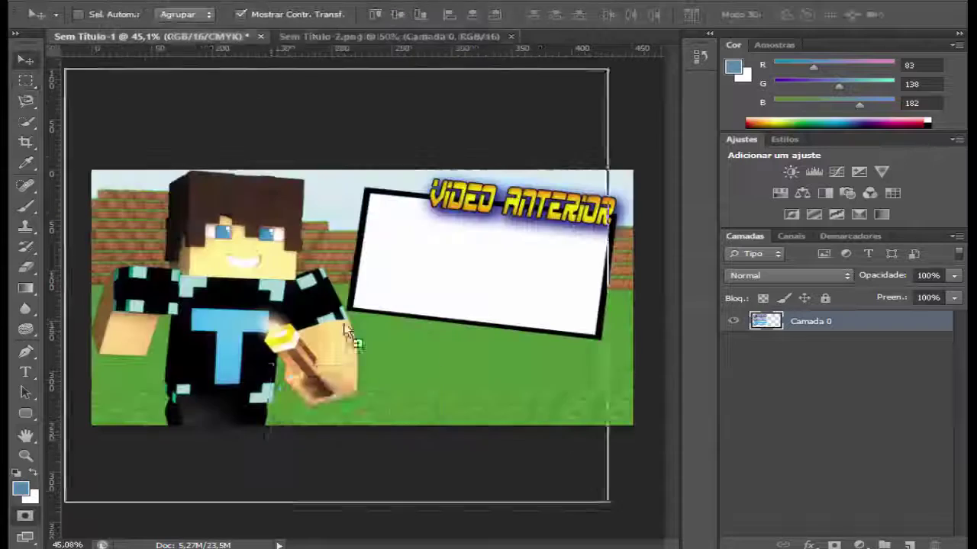
left_click_drag(271, 437, 300, 446)
scroll(300, 446, "up", 2)
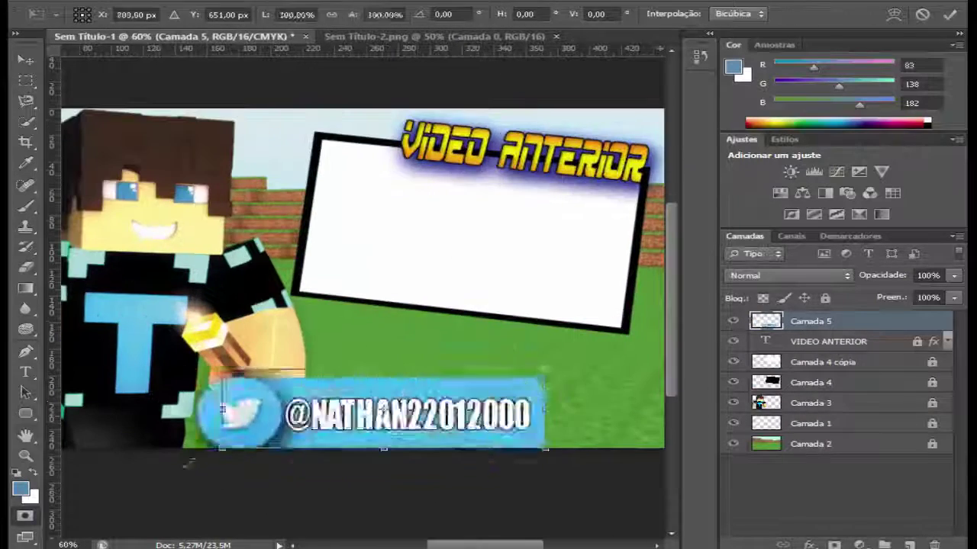
left_click(435, 35)
Copy the Instagram banner into the end screen, scale it to match, and place it beside Twitter's
left_click(428, 211)
right_click(25, 80)
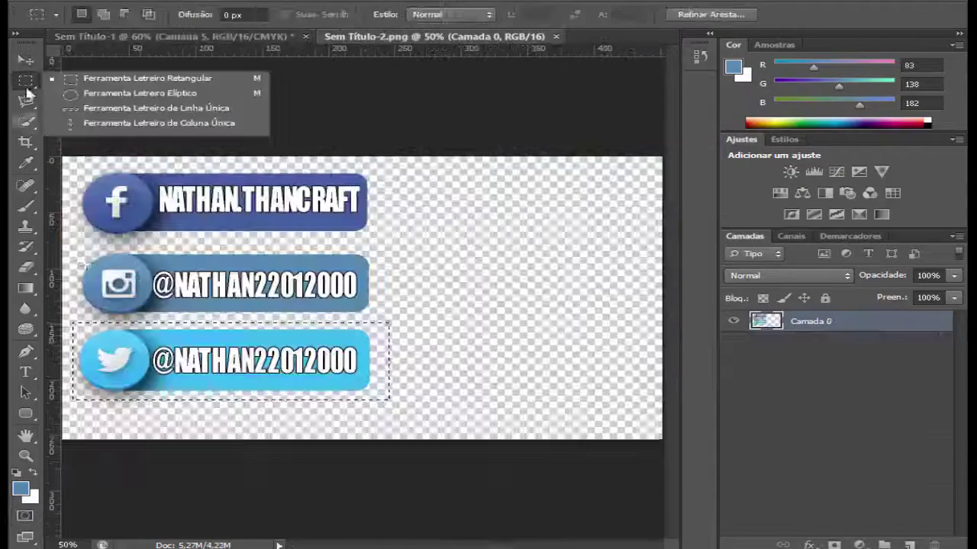
left_click(134, 90)
key("ctrl+c")
left_click(176, 36)
key("ctrl+v")
key("ctrl+t")
left_click_drag(305, 396, 276, 393)
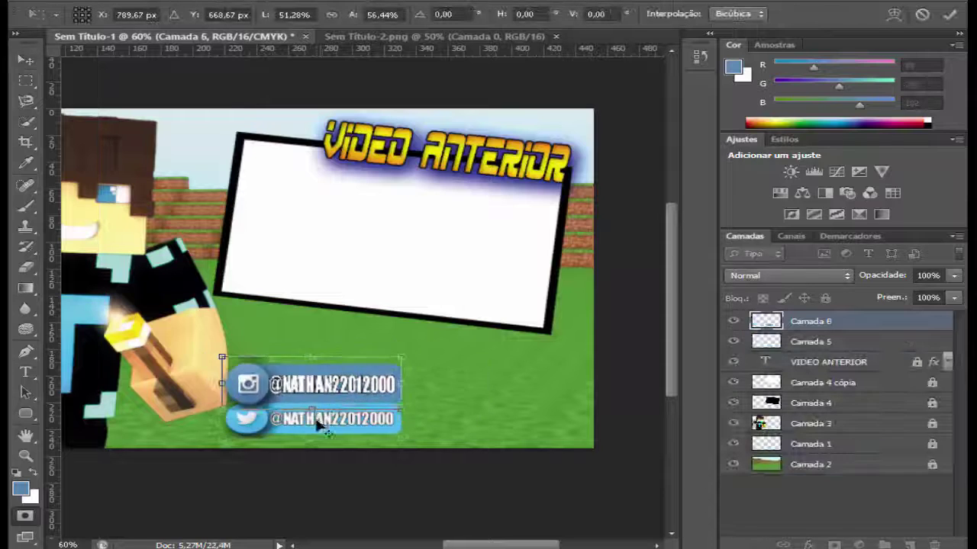
left_click_drag(319, 421, 305, 402)
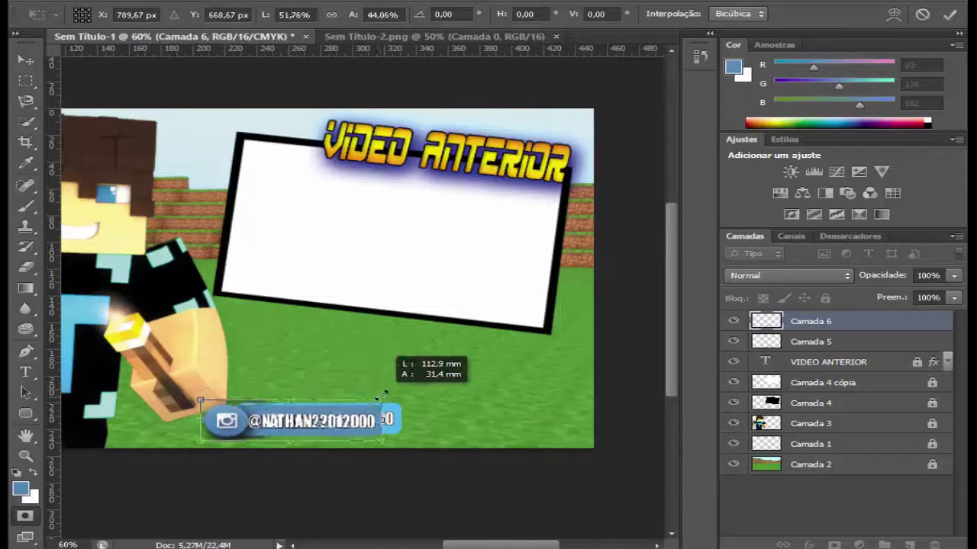
scroll(381, 395, "up", 3)
left_click_drag(499, 445, 516, 377)
left_click_drag(427, 412, 473, 416)
scroll(459, 413, "down", 2)
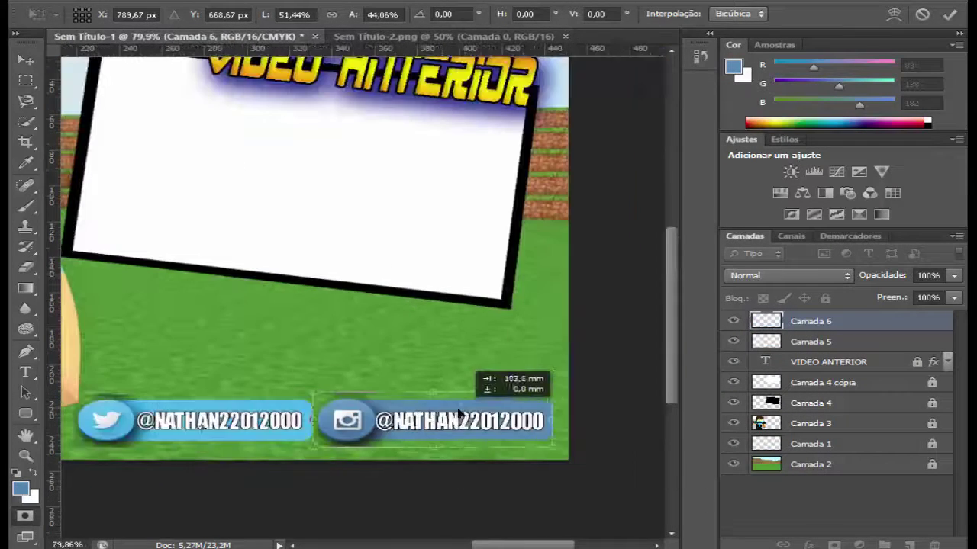
scroll(429, 216, "down", 2)
Add 'CLIQUE NA TELA PARA ASSISTIR' below the frame, enlarged and tilted, in the Starcraft font
left_click(489, 211)
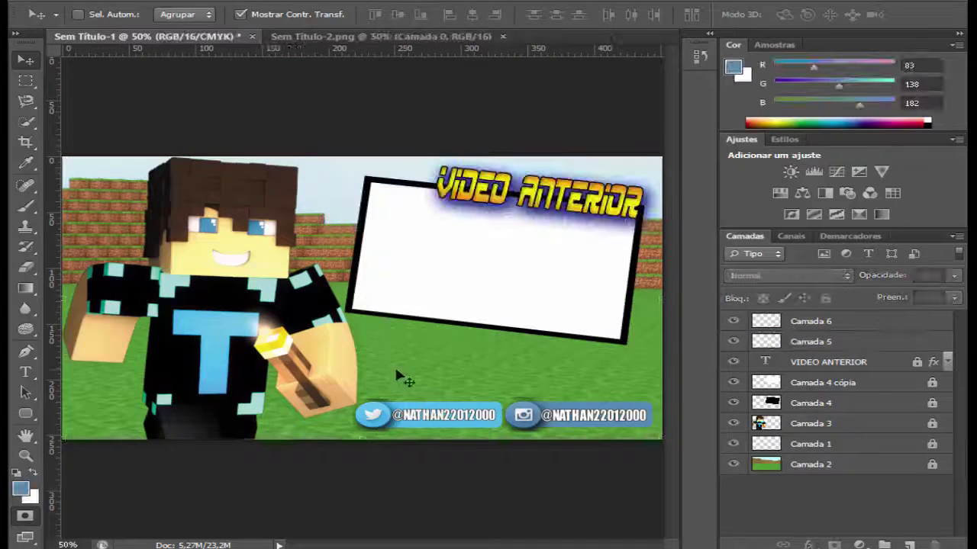
key("alt+a")
key("Escape")
key("t")
left_click(519, 322)
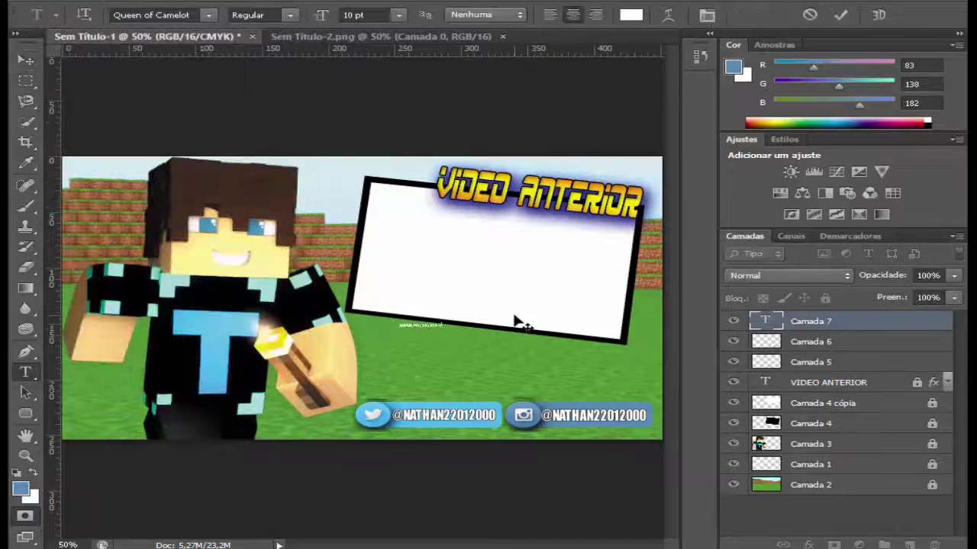
scroll(519, 322, "up", 3)
left_click_drag(399, 321, 503, 373)
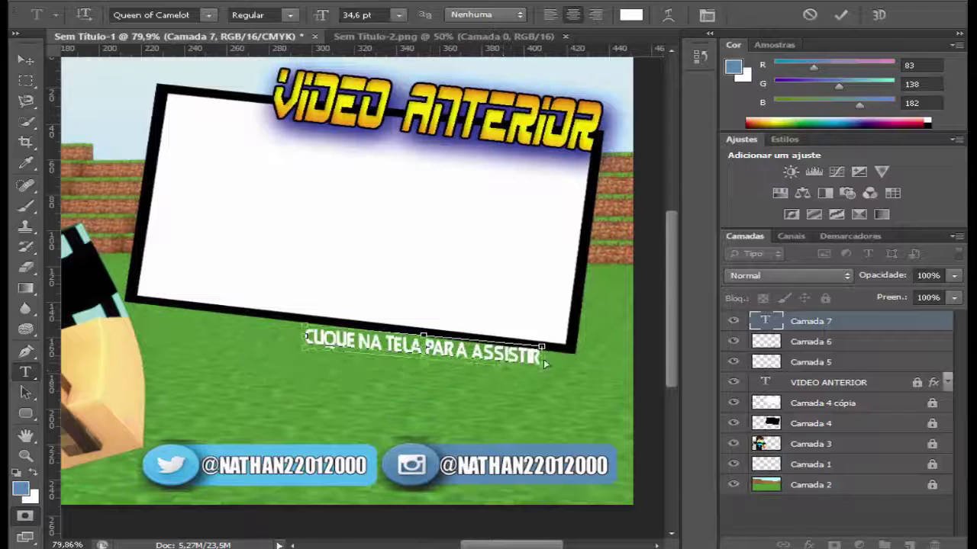
left_click_drag(424, 368, 428, 360)
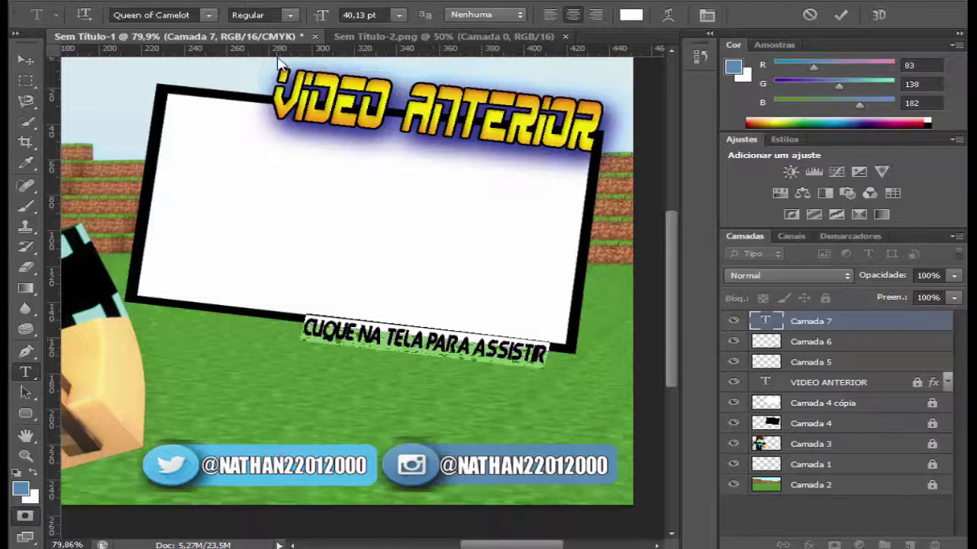
left_click(208, 15)
scroll(100, 229, "down", 5)
left_click(84, 100)
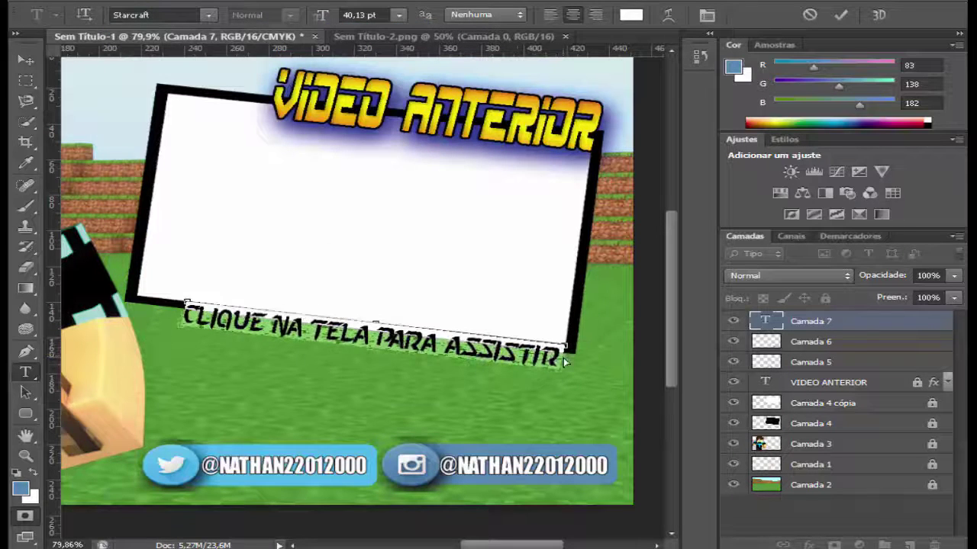
left_click(862, 324)
Give the caption a stroke, an orange-yellow-orange gradient overlay with blue first colour, and a drop shadow
double_click(862, 324)
left_click(330, 268)
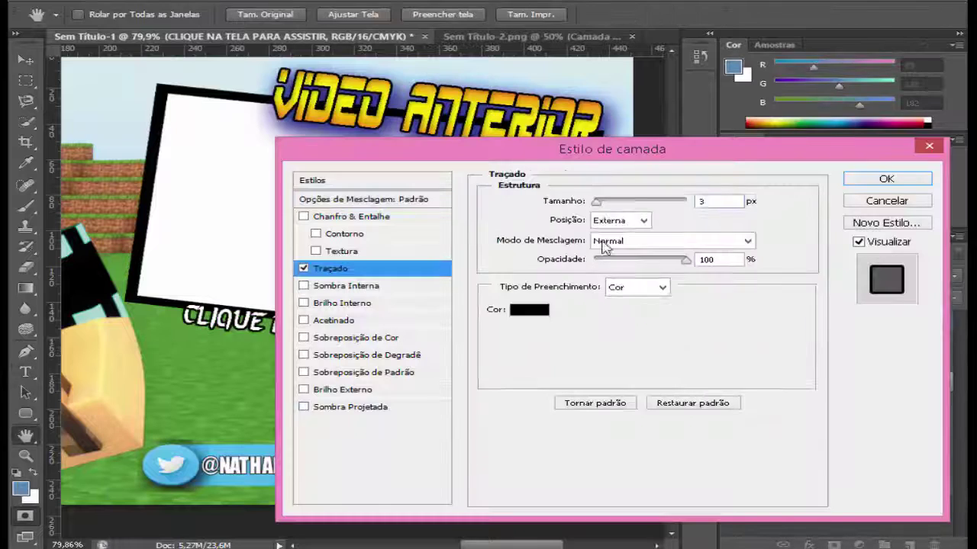
left_click(303, 355)
left_click(366, 355)
left_click(641, 239)
left_click(751, 142)
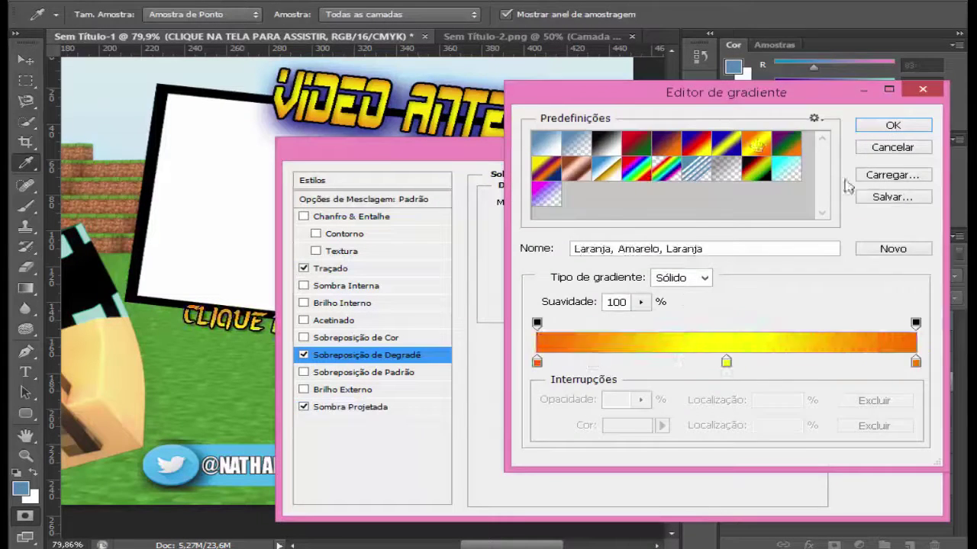
left_click(894, 127)
left_click_drag(614, 149, 669, 170)
left_click(695, 260)
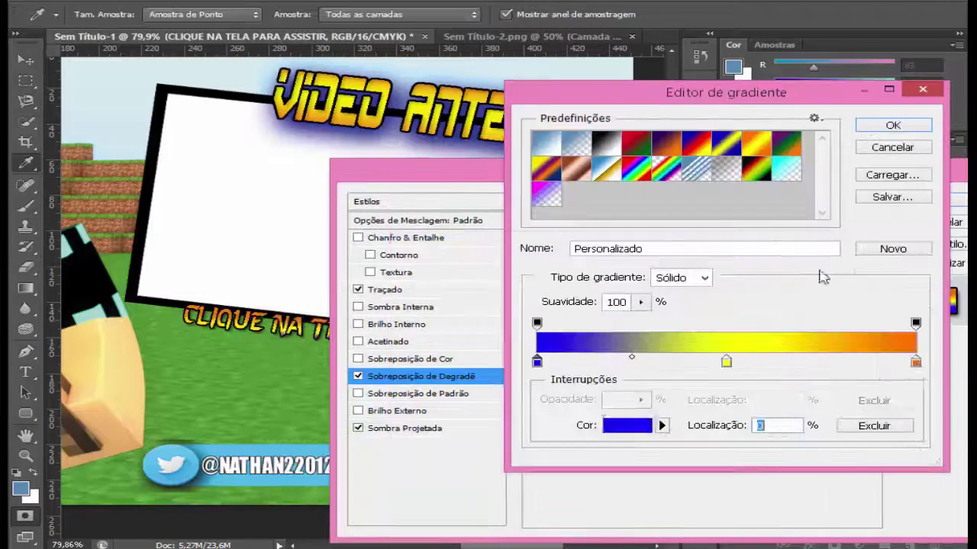
key("Return")
key("Return")
Nudge the caption up-left and set its drop shadow to size 46, cyan, 88% opacity
key("v")
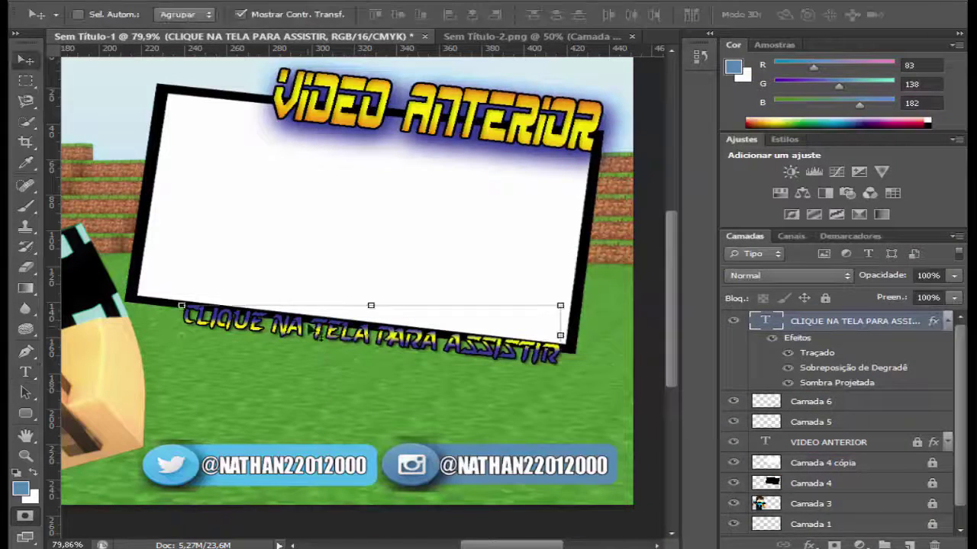
left_click_drag(342, 337, 336, 326)
right_click(855, 320)
double_click(836, 382)
type("15")
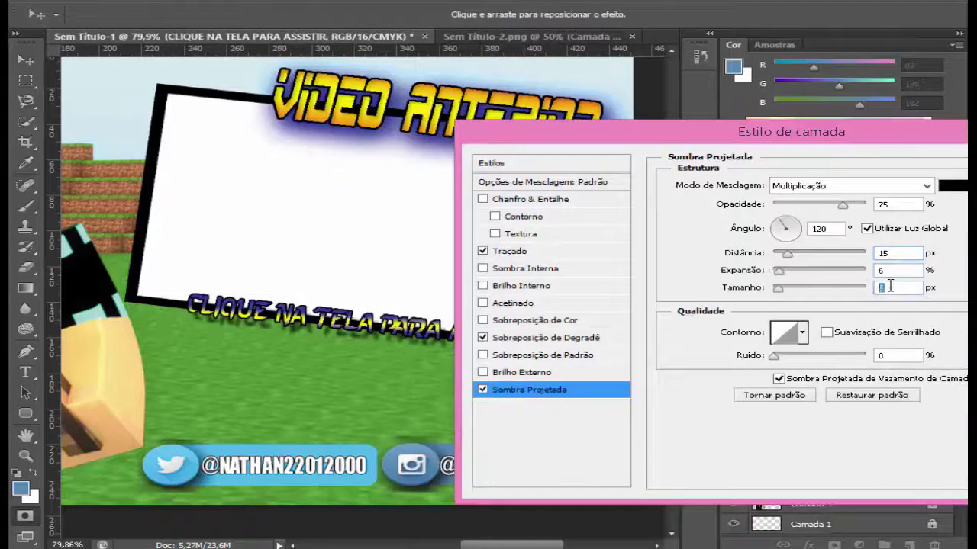
type("46")
left_click(953, 186)
left_click(527, 307)
left_click(881, 270)
left_click_drag(842, 205, 857, 206)
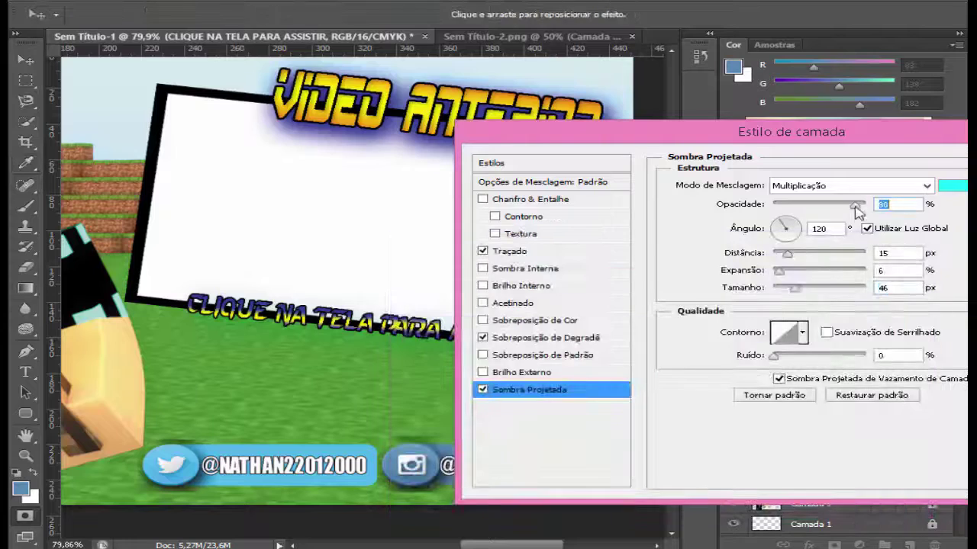
key("Return")
Reopen the caption's gradient overlay and change the gradient's end colour to magenta
double_click(839, 364)
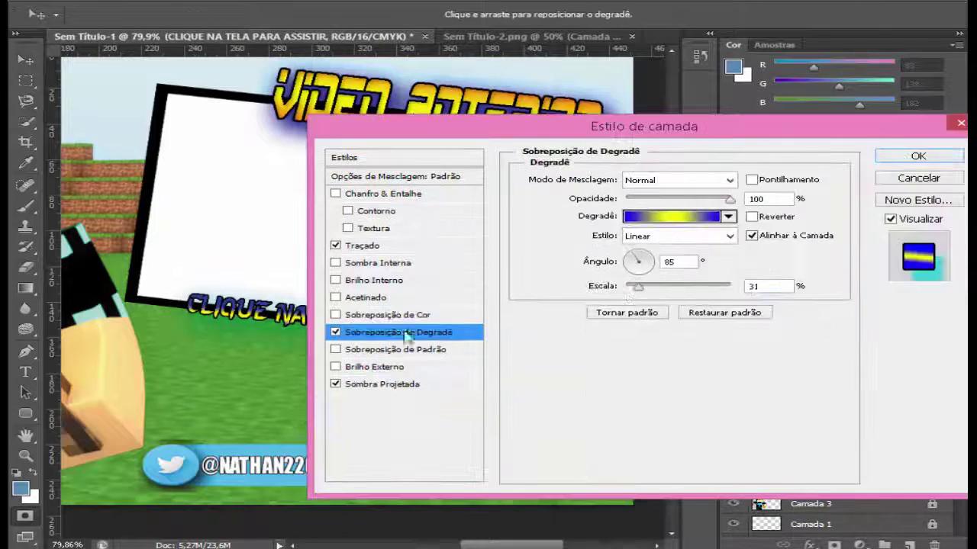
left_click(913, 156)
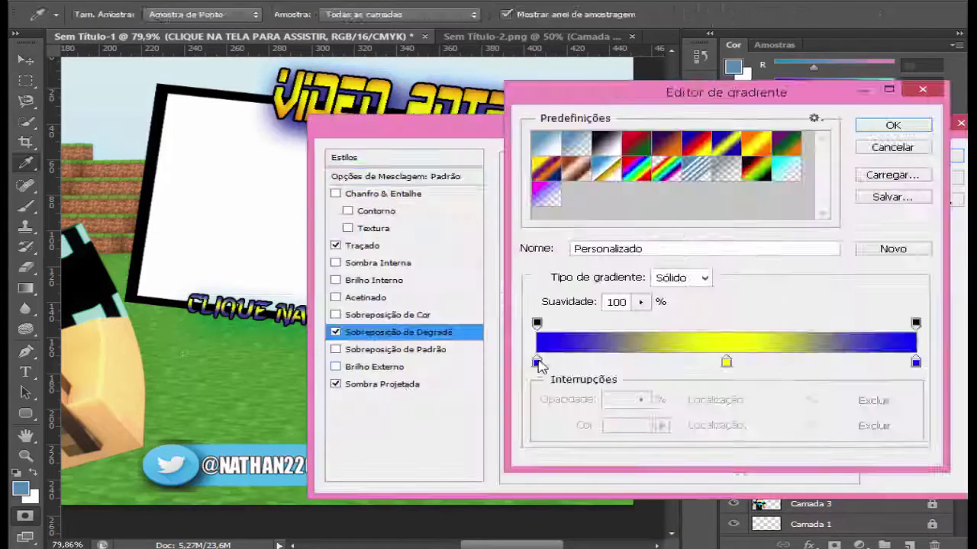
double_click(916, 361)
left_click(584, 222)
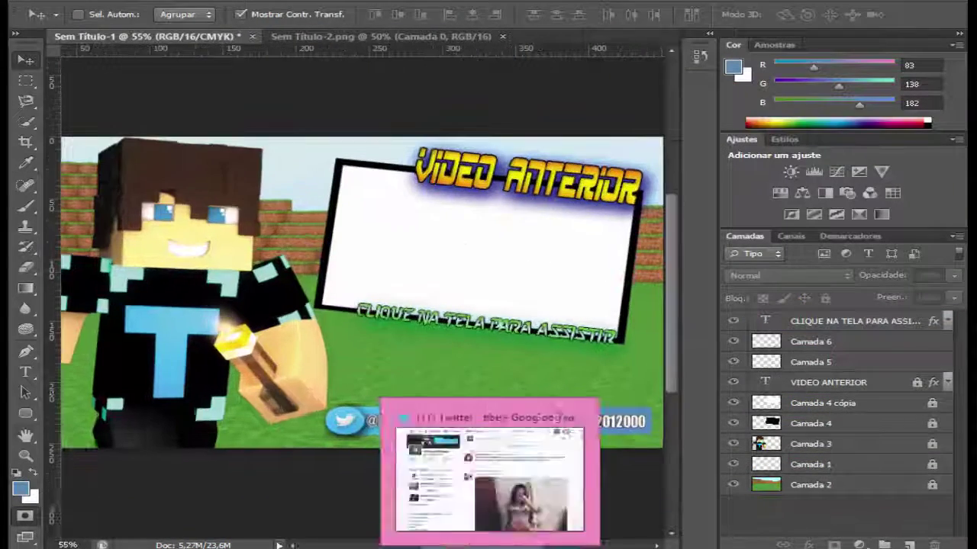
Search Google Images for 'BOTAO INSCREVA-SE' and save the first button image
type("BOTAO IN")
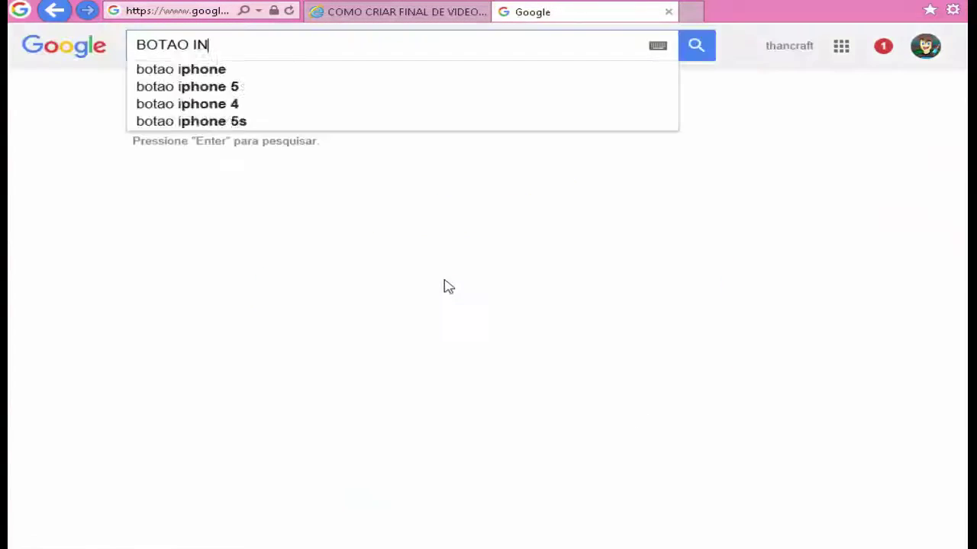
type("SCREVA-SE")
key("Return")
left_click(229, 196)
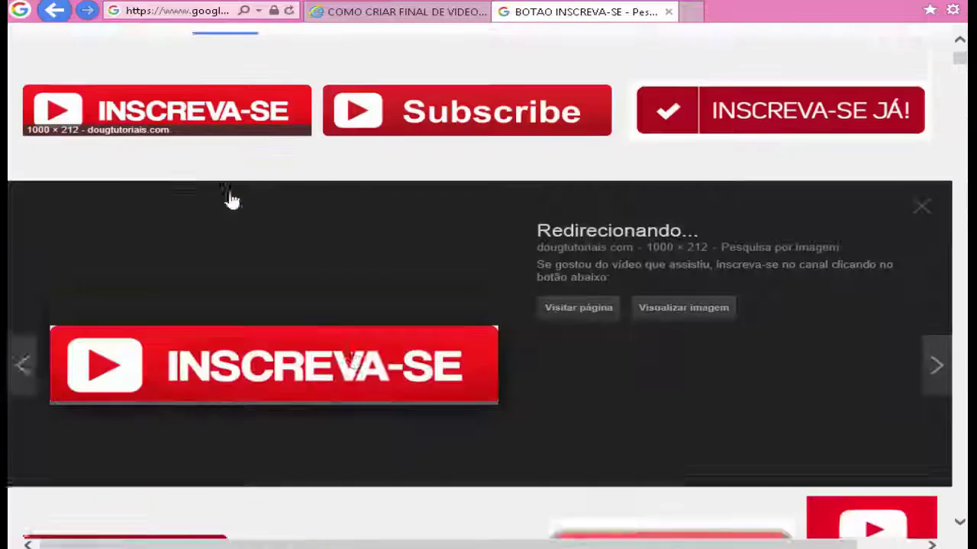
right_click(478, 279)
left_click(95, 115)
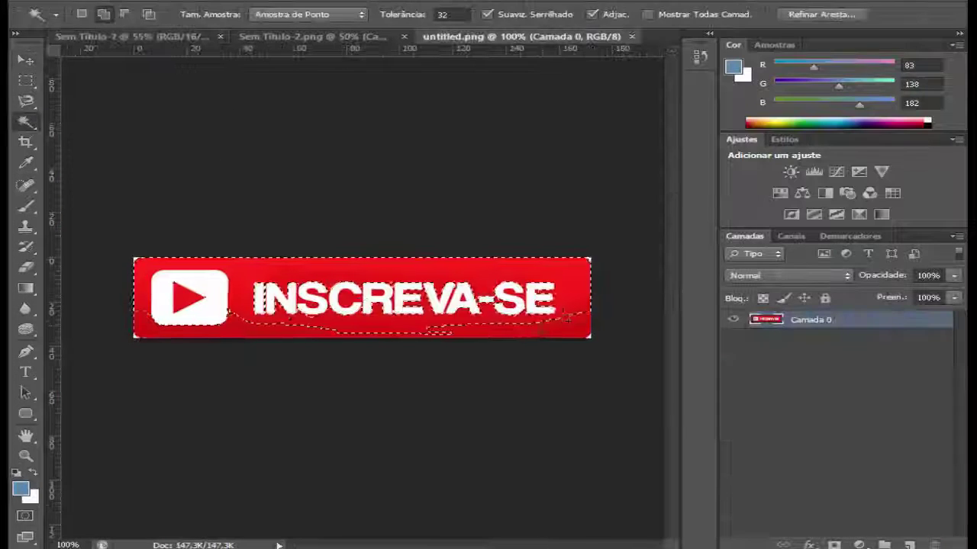
Bring the INSCREVA-SE button into the end screen and enlarge it to about 85%
key("ctrl+t")
key("v")
key("Return")
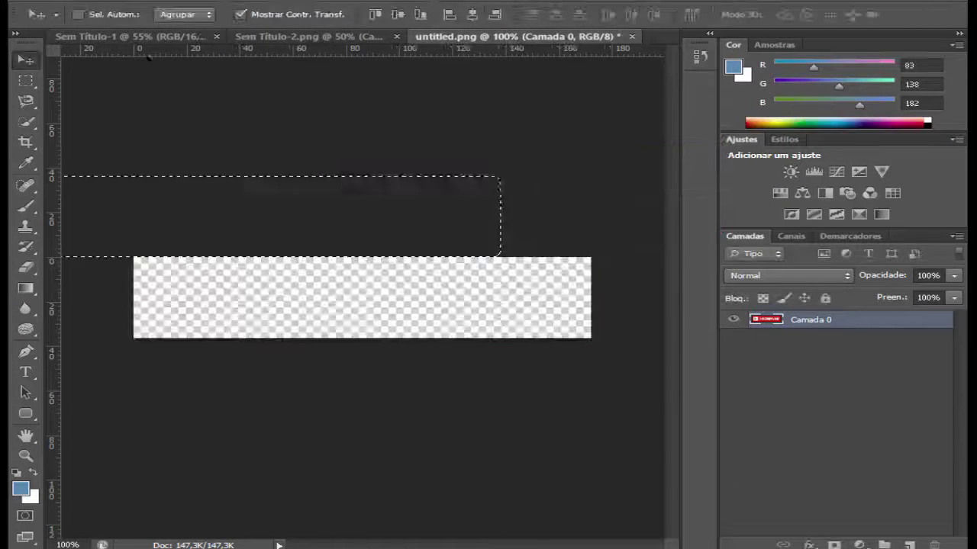
left_click_drag(150, 57, 366, 336)
key("ctrl+t")
scroll(241, 341, "up", 2)
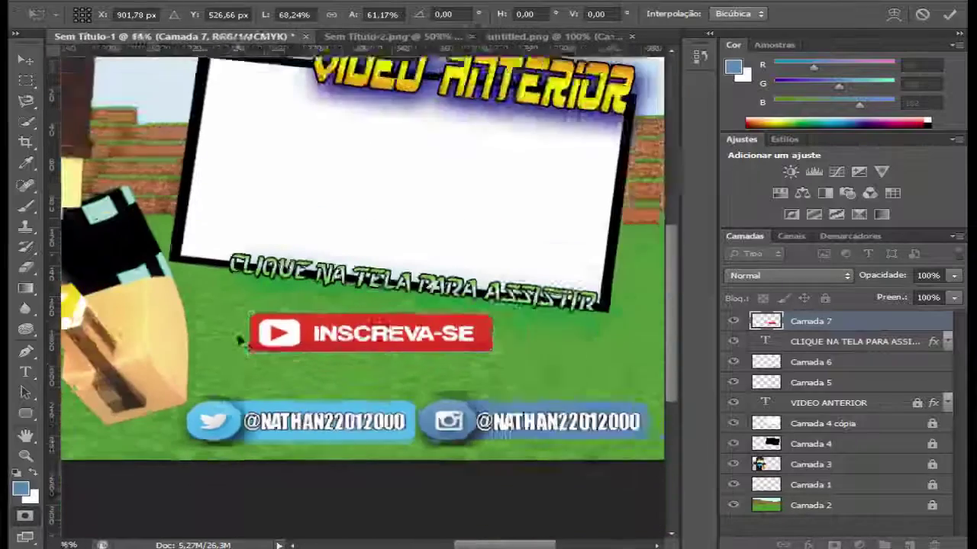
scroll(240, 341, "down", 2)
left_click_drag(457, 381, 574, 373)
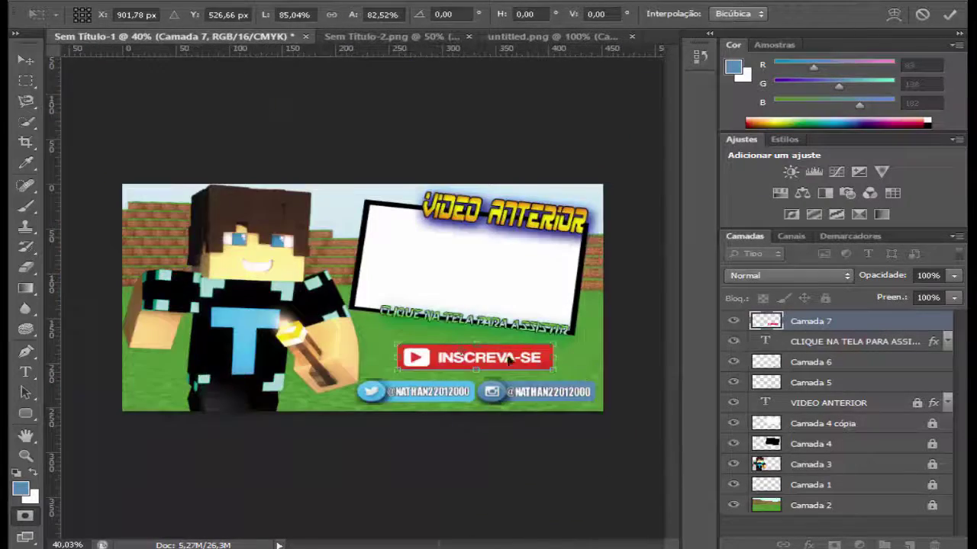
Place the button below the caption with a slight tilt, then save as FINAL DE VIDEOS.png
scroll(509, 360, "up", 3)
left_click_drag(504, 359, 477, 359)
mouse_move(572, 359)
left_mouse_down()
mouse_move(611, 431)
mouse_move(603, 396)
left_mouse_up()
left_click_drag(557, 358, 493, 321)
scroll(532, 374, "down", 3)
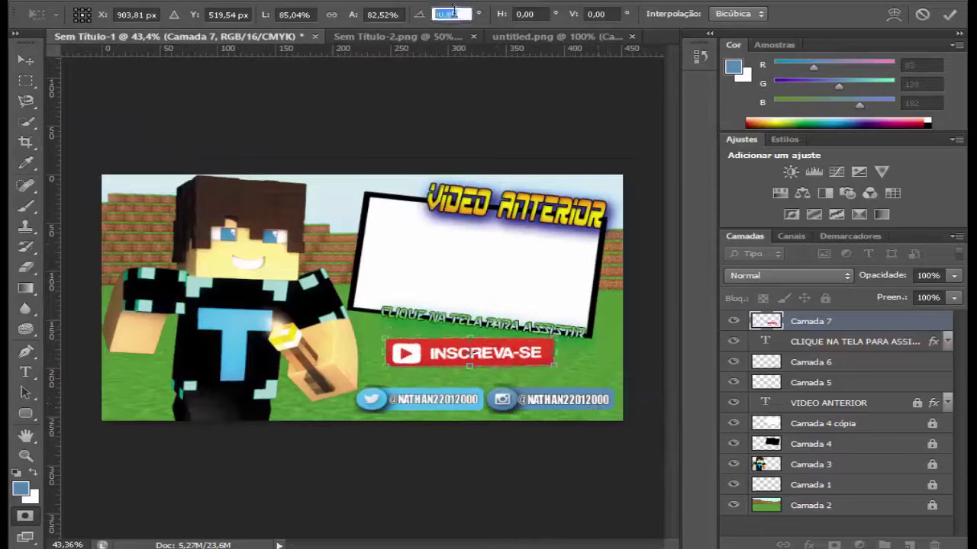
type("0")
key("Return")
key("ctrl+shift+s")
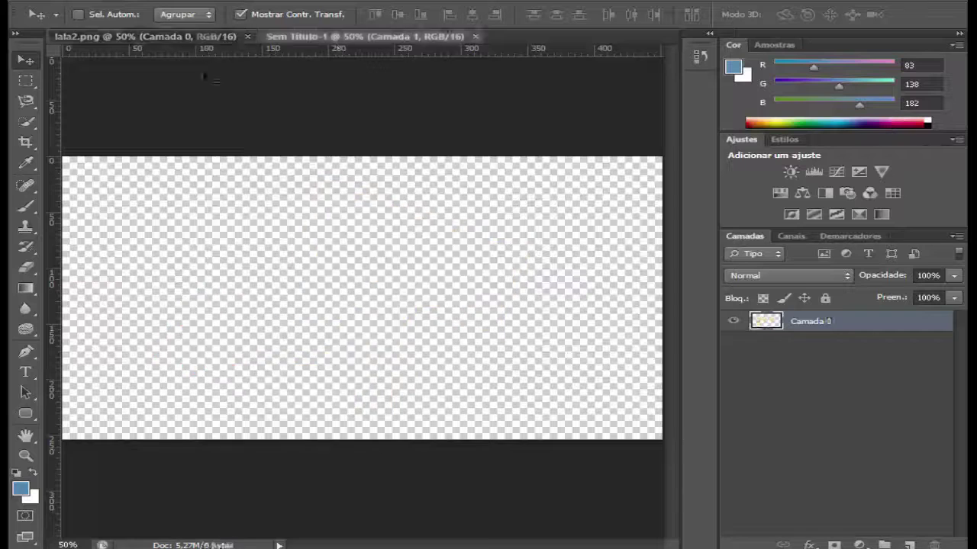
Place the sign-holding hand image on the canvas, scaled and rotated into position
left_click_drag(204, 76, 301, 258)
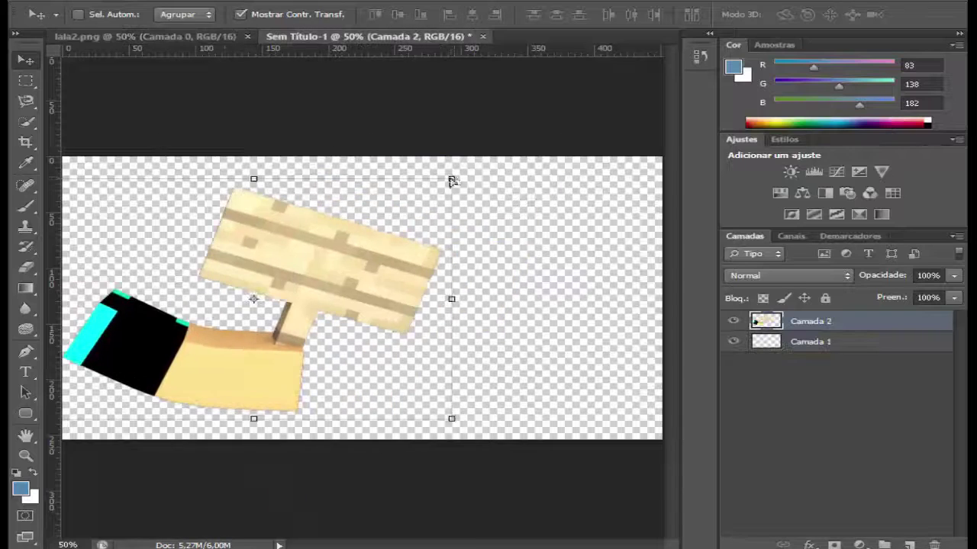
key("ctrl+t")
mouse_move(450, 176)
left_mouse_down()
mouse_move(512, 152)
mouse_move(269, 254)
left_mouse_up()
left_click(793, 344)
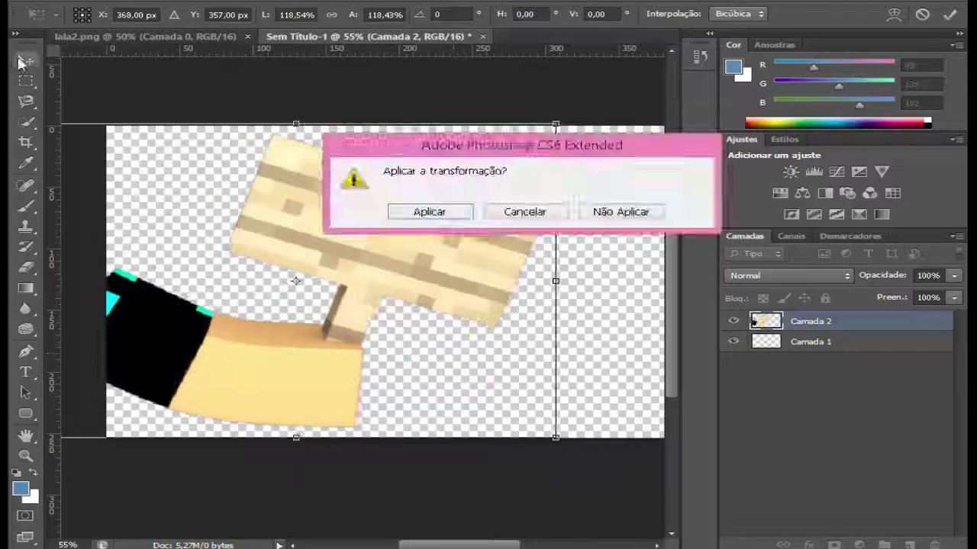
key("Return")
Add LIKE? text rotated and skewed onto the wooden sign, and give it a stroke
left_click(272, 209)
type("LIKE?")
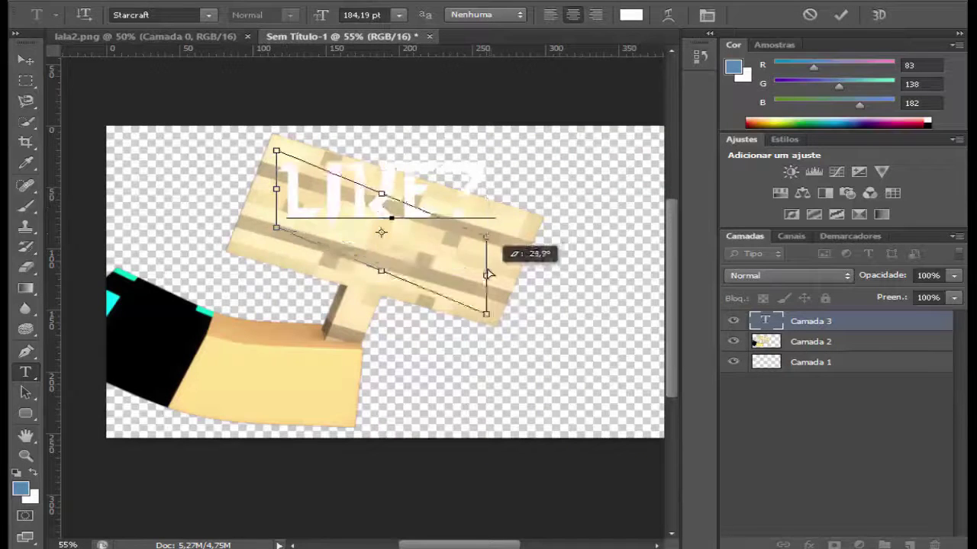
left_click_drag(482, 246, 504, 279)
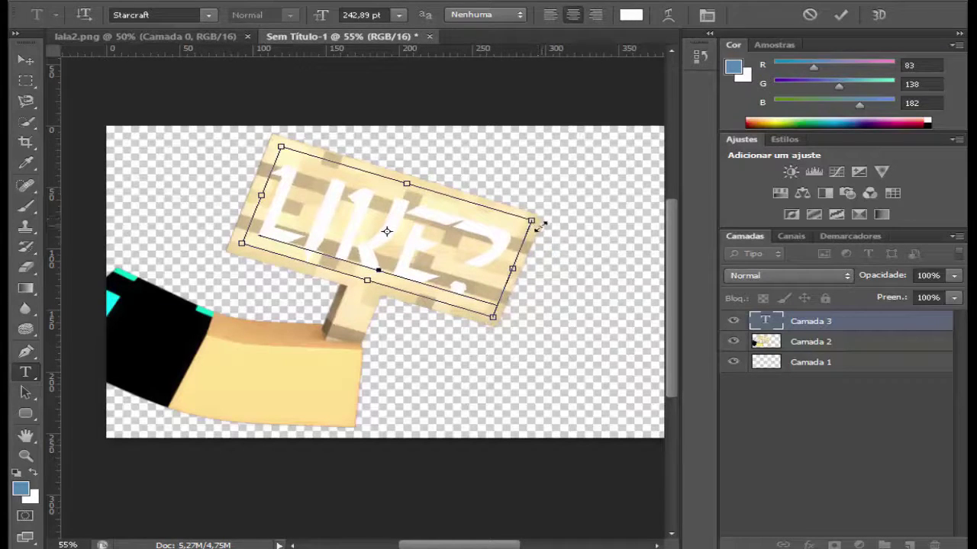
double_click(878, 321)
left_click(324, 306)
Add drop shadow, colour overlay, satin and inner shadow effects to the LIKE? text
left_click(427, 411)
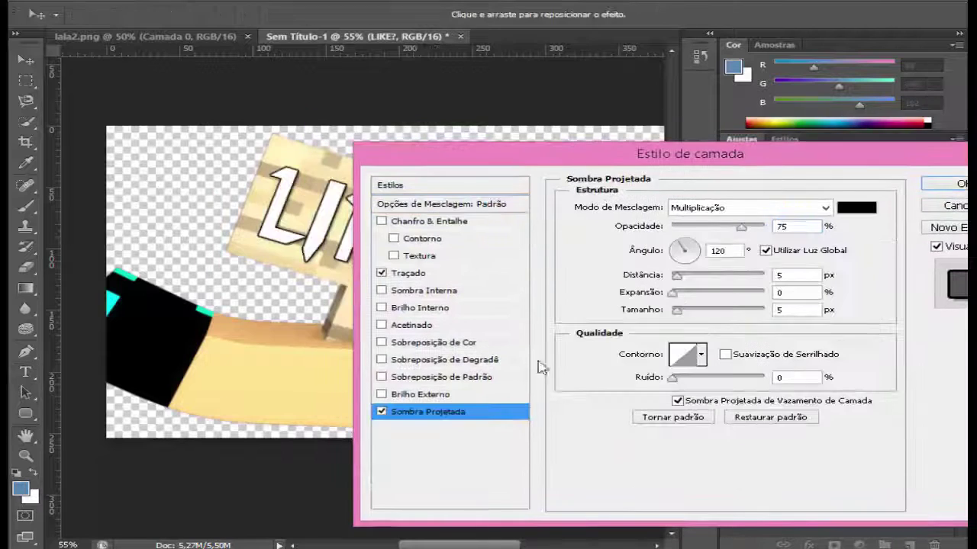
left_click(382, 343)
left_click(382, 325)
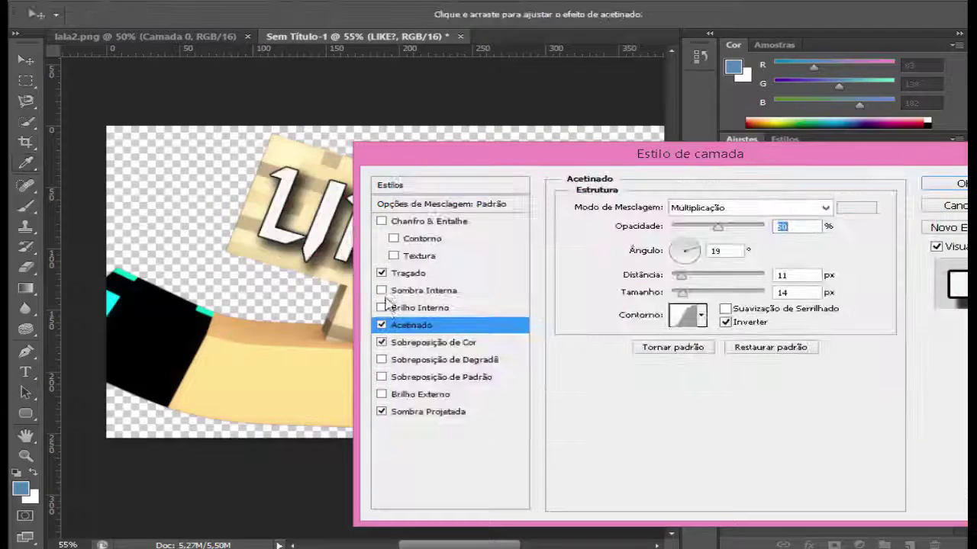
left_click(422, 290)
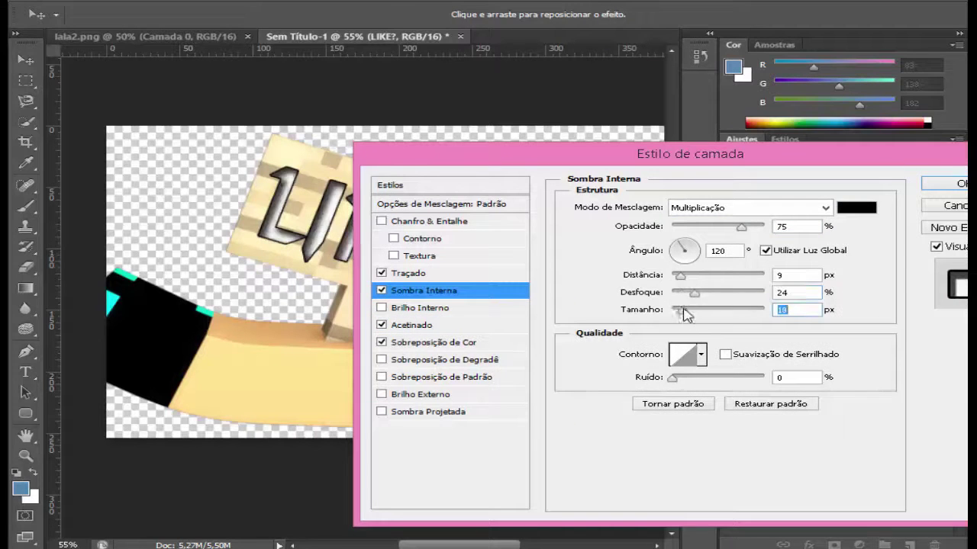
key("Return")
Save the sign as a PNG named LIKE?
key("ctrl+shift+s")
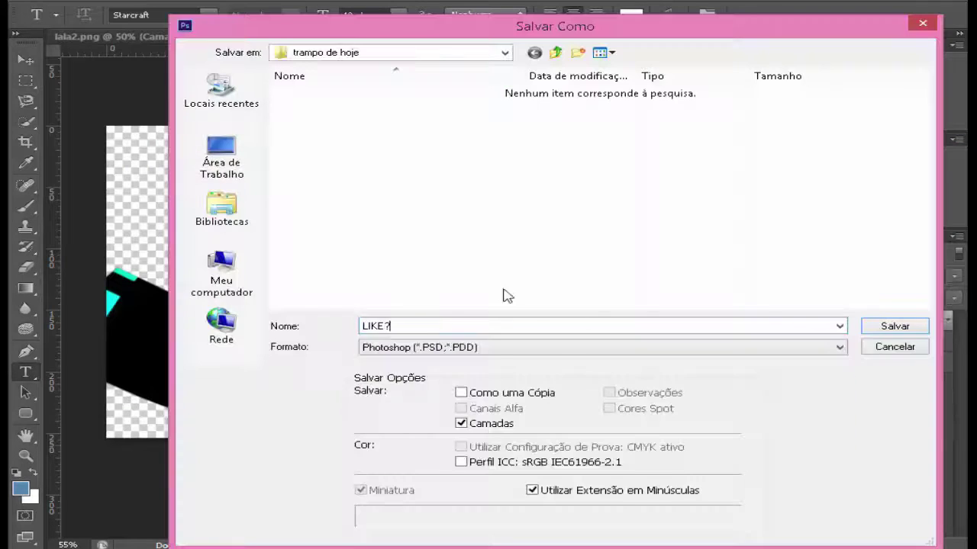
left_click(603, 347)
left_click(603, 527)
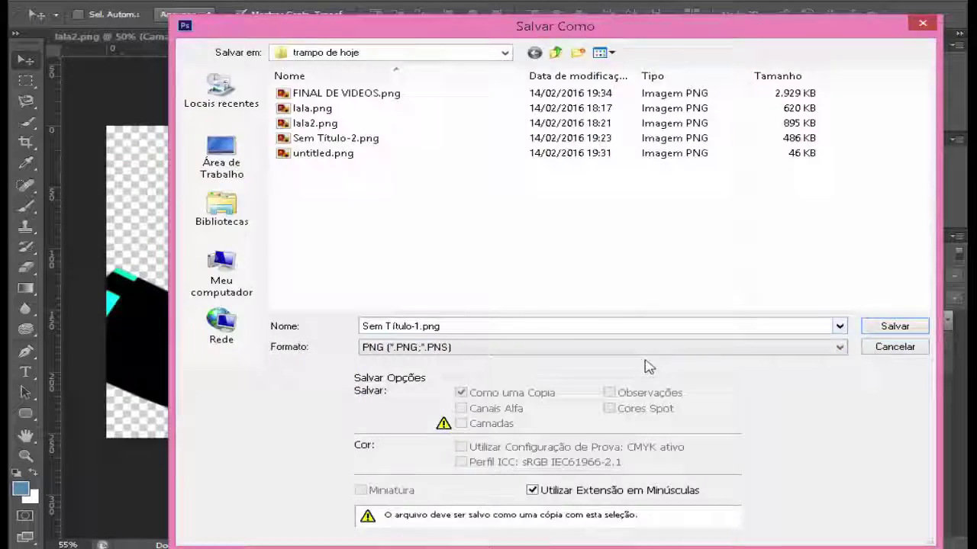
key("Return")
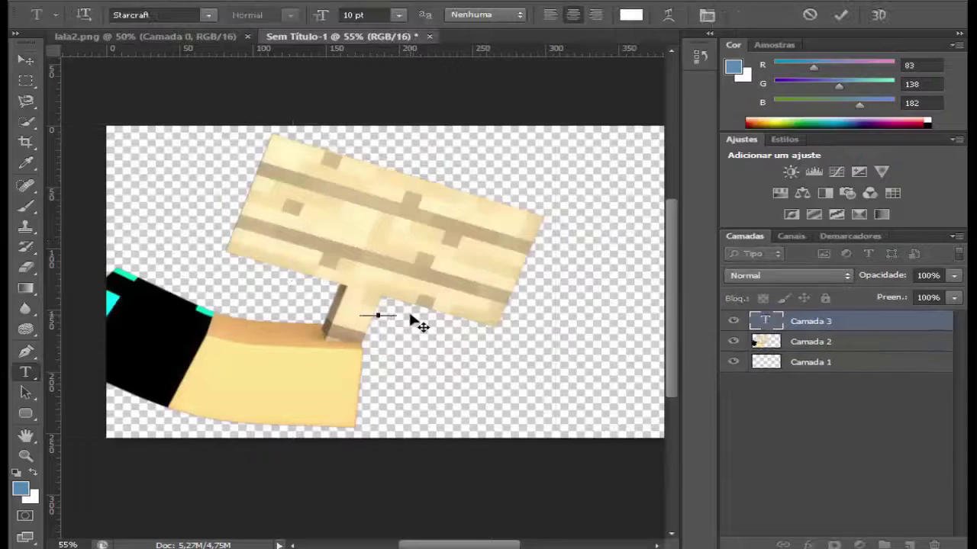
Move, scale and skew the INSCREVAM-SE text so it tilts to fit the sign
mouse_move(545, 371)
left_mouse_down()
mouse_move(414, 178)
mouse_move(495, 268)
mouse_move(490, 246)
left_mouse_up()
left_click_drag(267, 123, 278, 146)
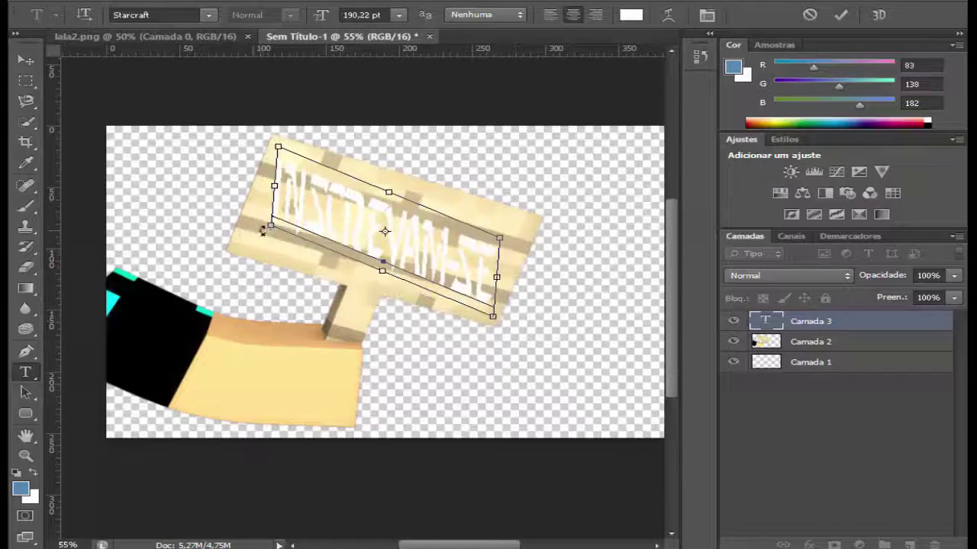
left_click_drag(262, 230, 245, 241)
left_click_drag(456, 338, 472, 323)
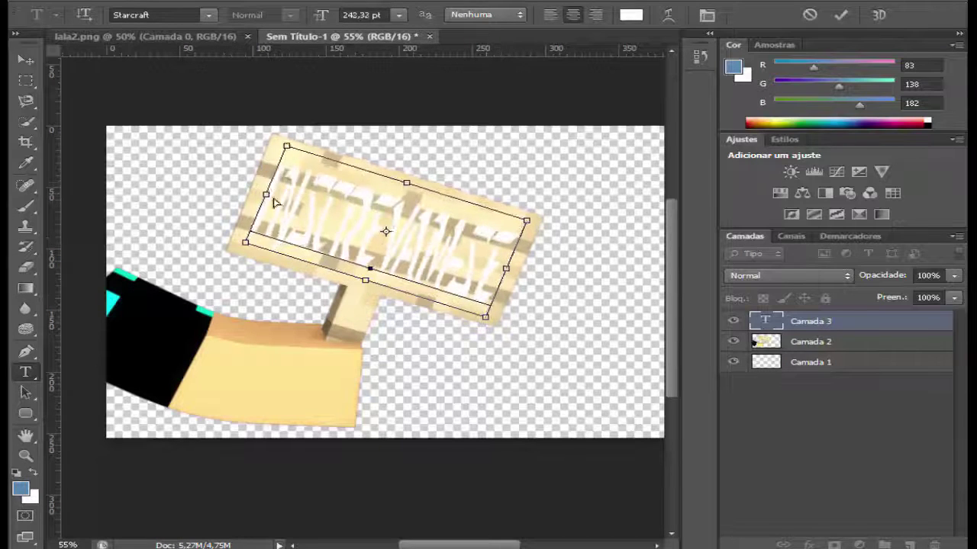
left_click_drag(507, 243, 510, 271)
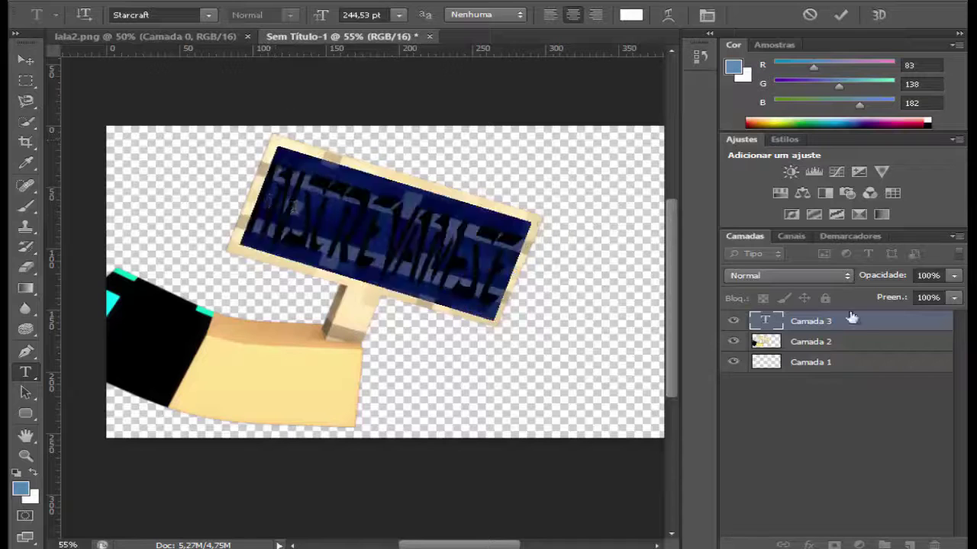
Give the INSCREVAM-SE text drop shadow and inner shadow layer styles
double_click(855, 320)
left_click(427, 411)
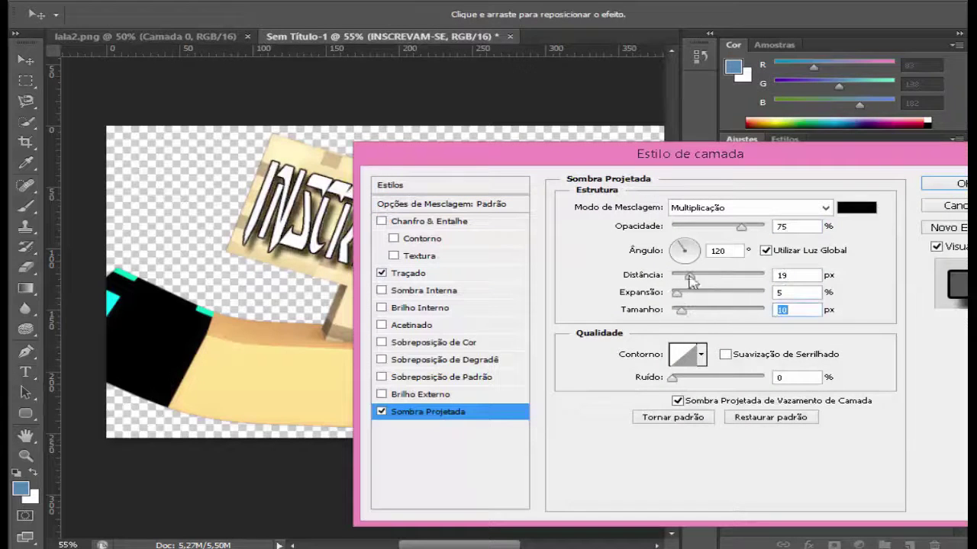
left_click(381, 308)
left_click(382, 307)
left_click(382, 290)
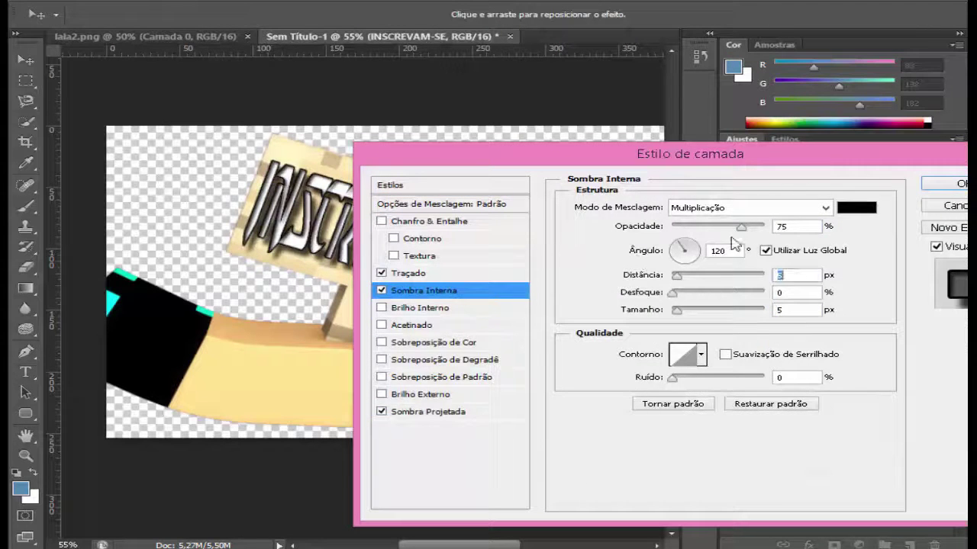
left_click_drag(632, 158, 427, 305)
left_click(735, 333)
Enlarge the INSCREVAM-SE letters in The Bold Font across the sign
double_click(766, 320)
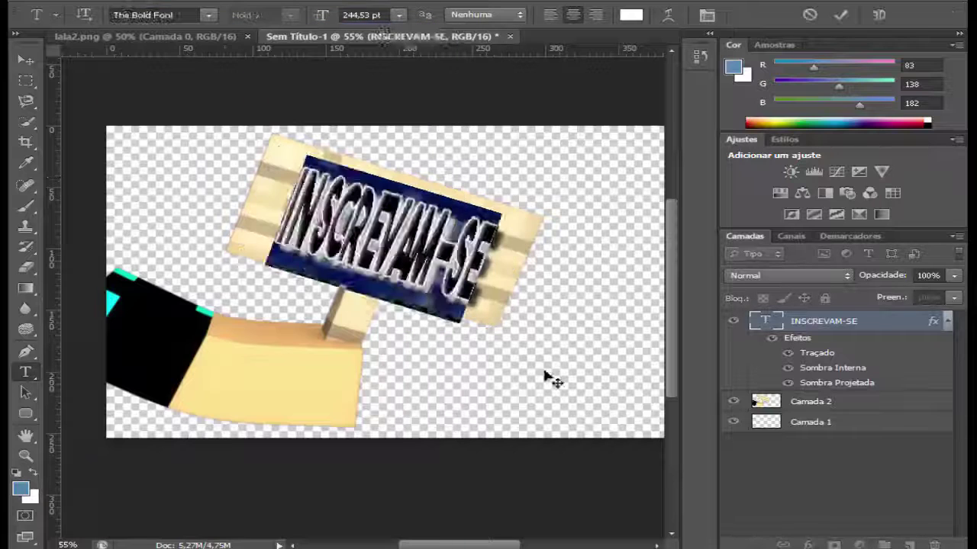
left_click_drag(548, 377, 497, 273)
left_click(765, 497)
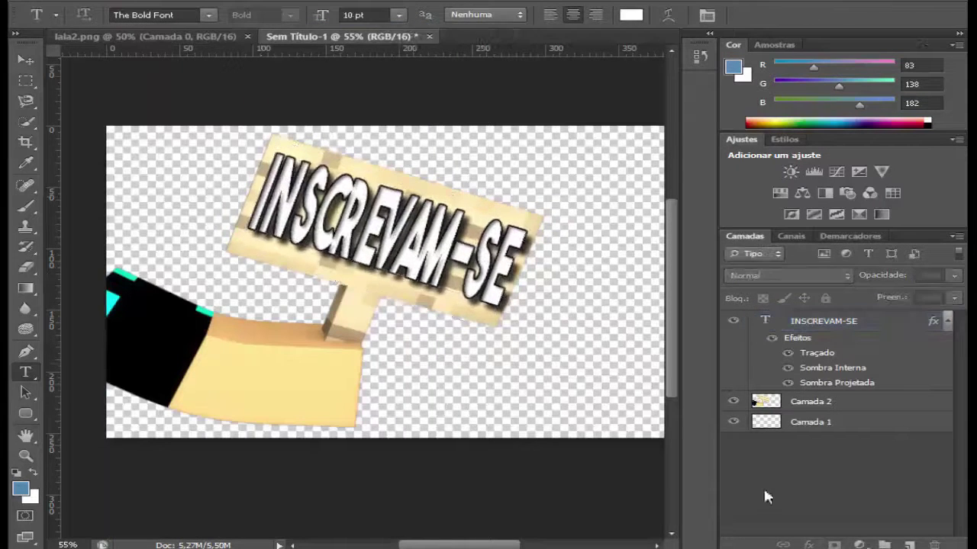